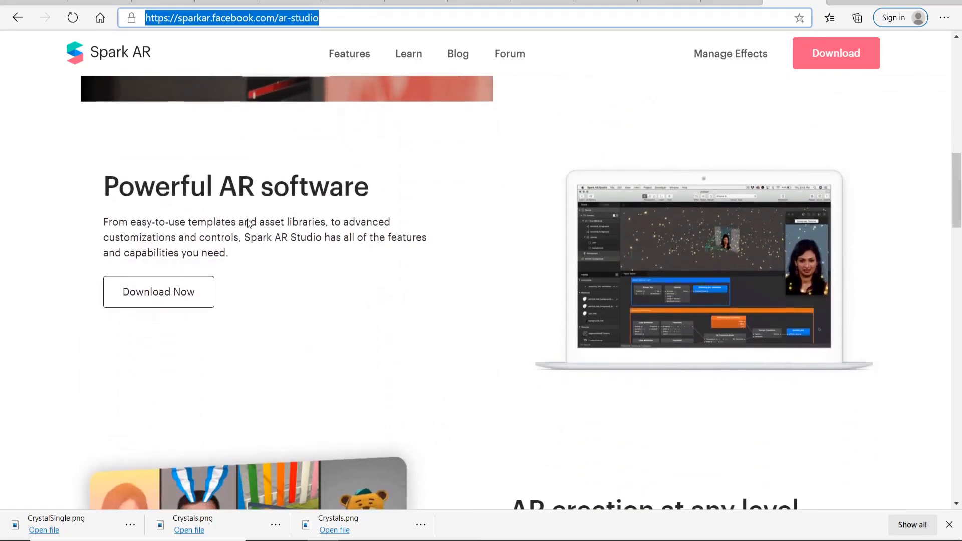
# - Look through the Spark AR Studio web page down to the creator community section and dismiss the downloads bar
pyautogui.scroll(-6, 248, 218)
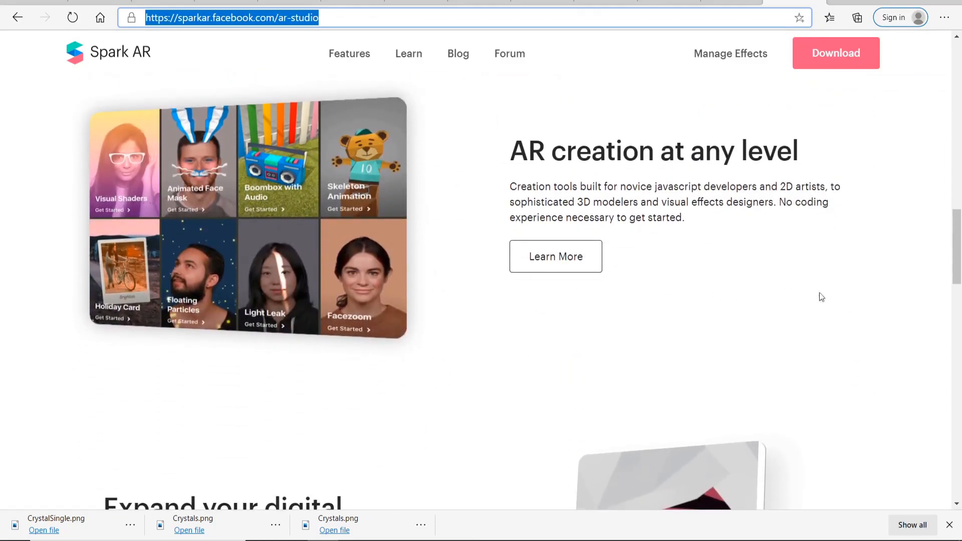
pyautogui.scroll(-2, 935, 254)
pyautogui.moveTo(956, 255); pyautogui.dragTo(956, 356)
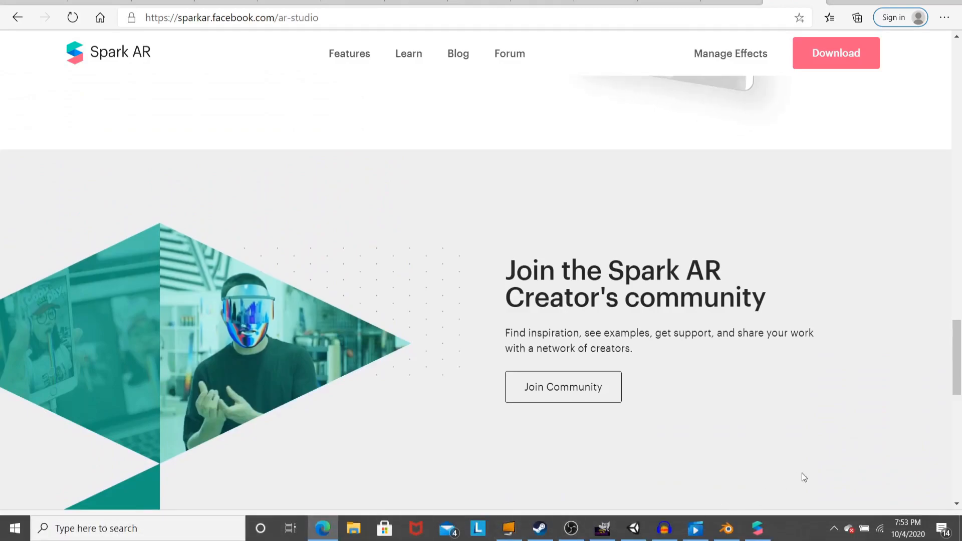
pyautogui.click(949, 525)
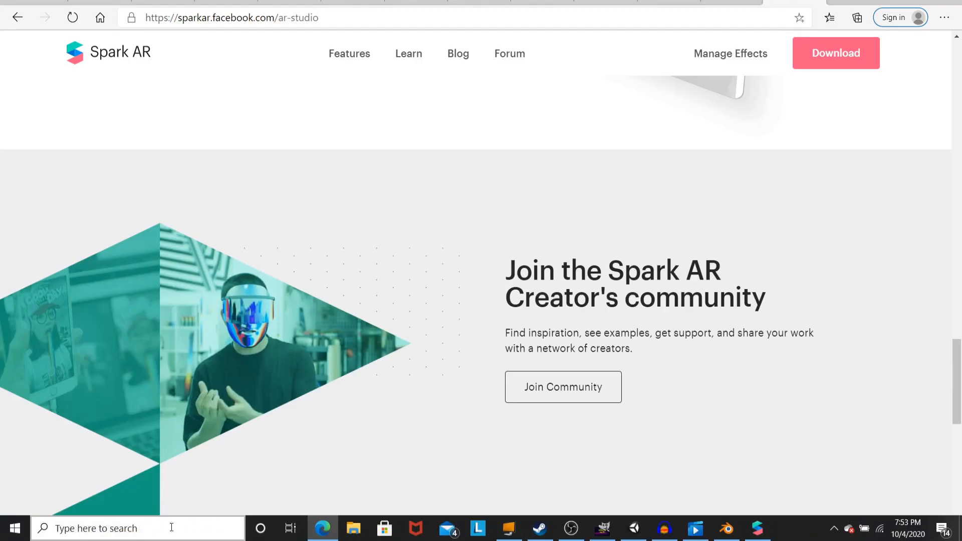
# - Find Spark AR Studio among the installed programs and launch it
pyautogui.click(15, 528)
pyautogui.scroll(-15, 115, 368)
pyautogui.scroll(-12, 122, 376)
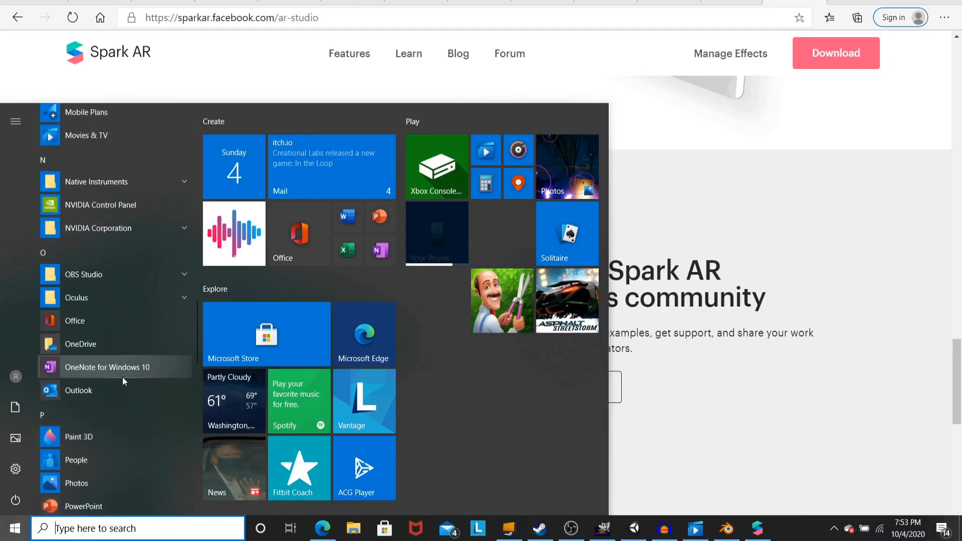
pyautogui.scroll(-4, 122, 377)
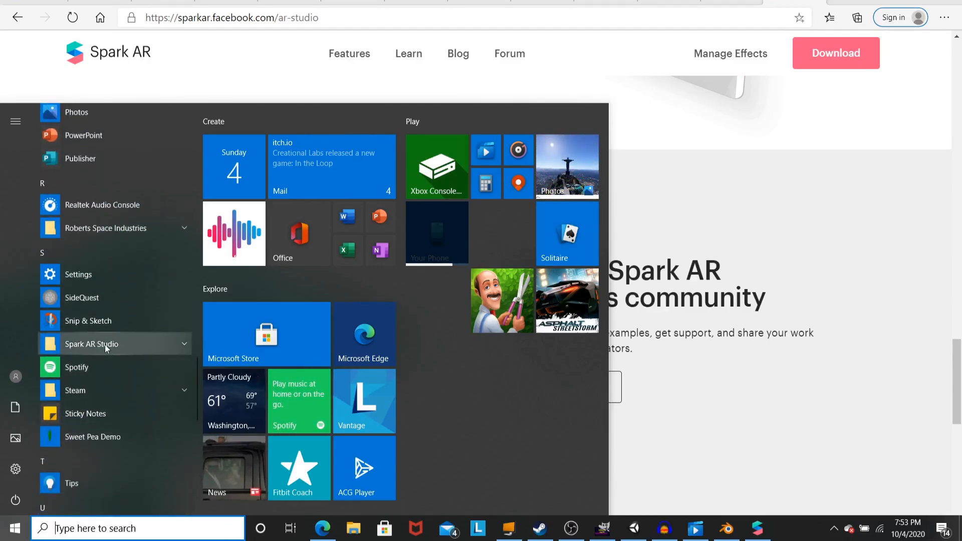
pyautogui.click(105, 345)
pyautogui.click(104, 372)
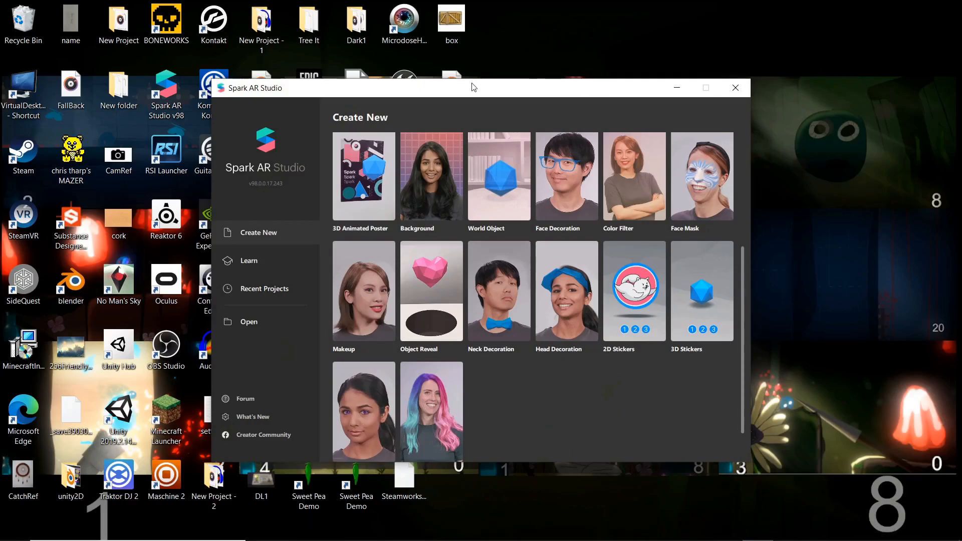
# - Create a new project from the Eye Color template and maximize its window
pyautogui.moveTo(490, 94); pyautogui.dragTo(464, 104)
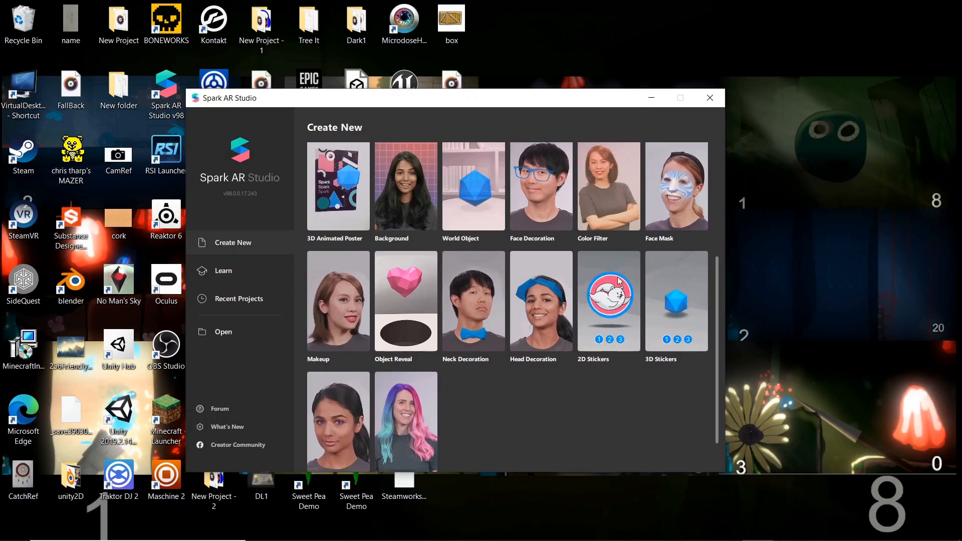
pyautogui.scroll(-1, 521, 310)
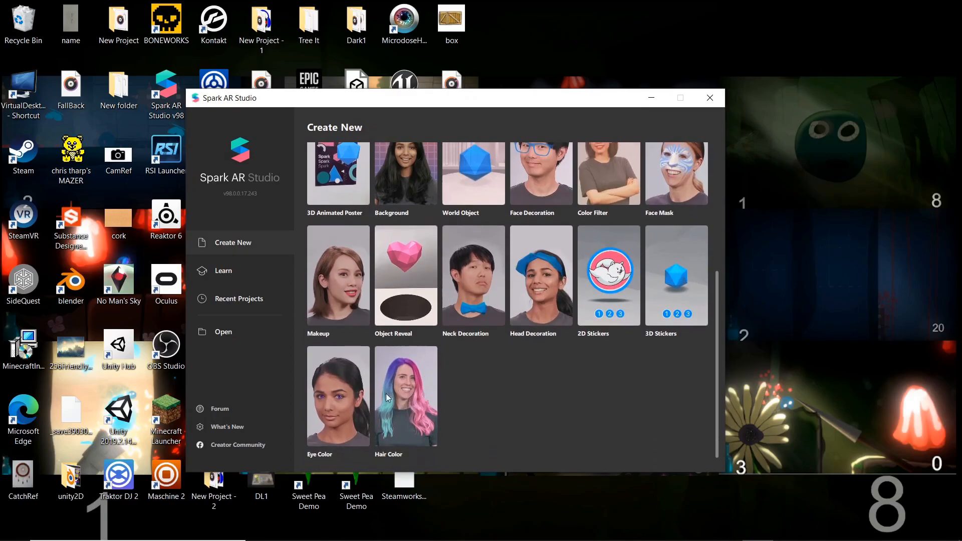
pyautogui.click(332, 403)
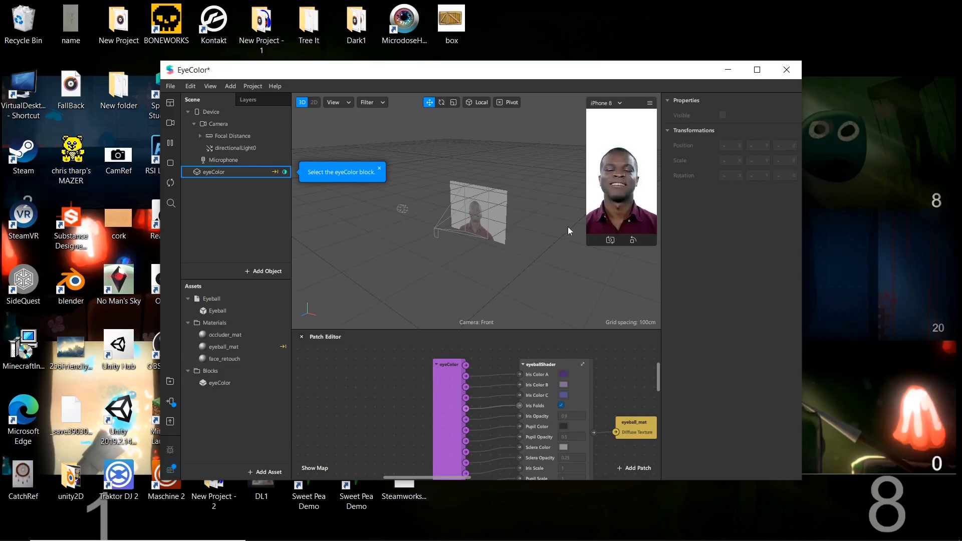
pyautogui.click(757, 70)
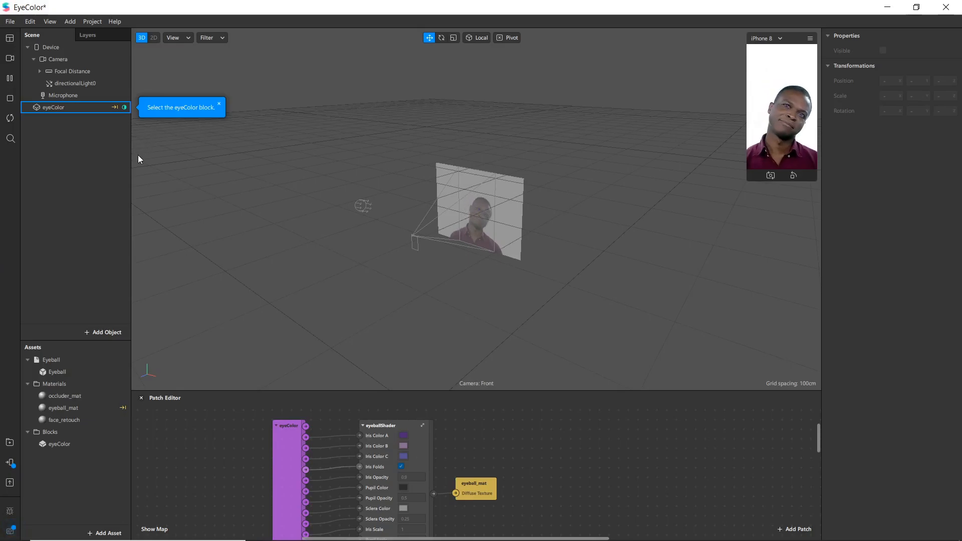
# - Enlarge the iPhone 8 preview and show the scene in 2D with the face clear of it
pyautogui.moveTo(750, 179); pyautogui.dragTo(645, 289)
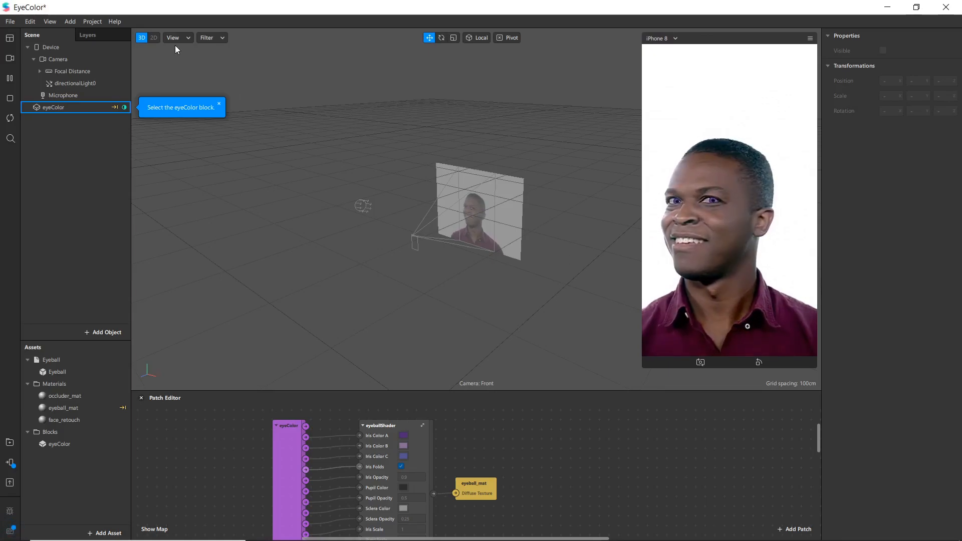
pyautogui.click(153, 39)
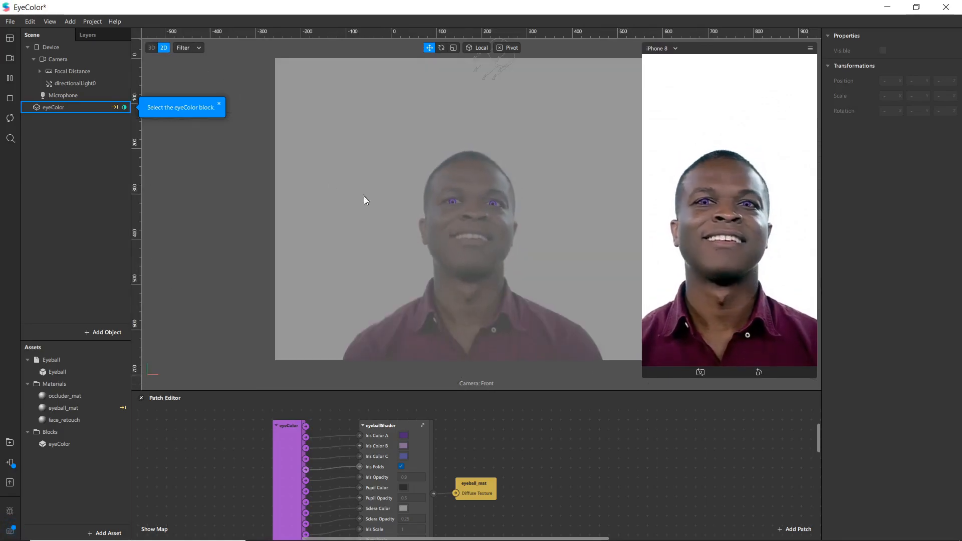
pyautogui.moveTo(547, 266); pyautogui.dragTo(476, 265)
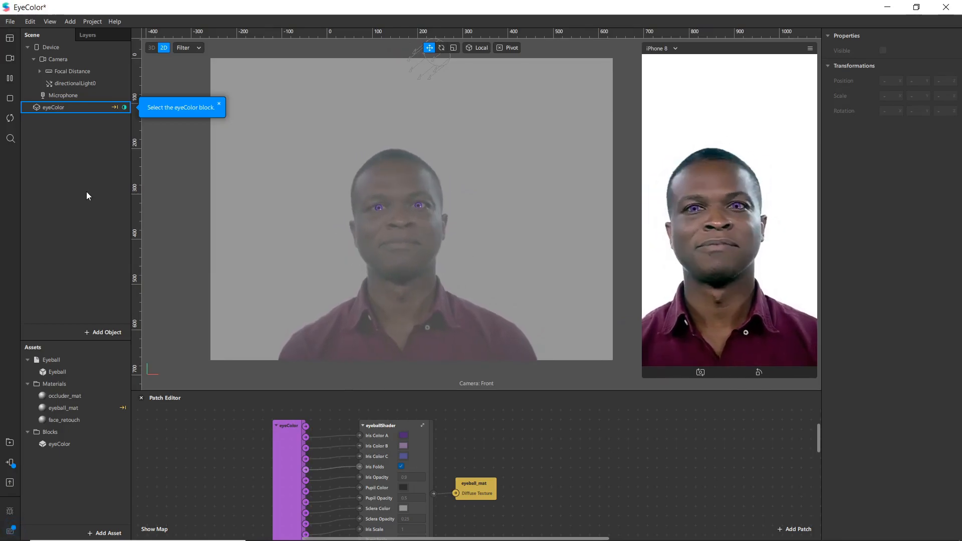
# - Set the eyeColor block's Pupil Opacity to about 0.62 and show the properties of the eyeball_mat material
pyautogui.click(85, 111)
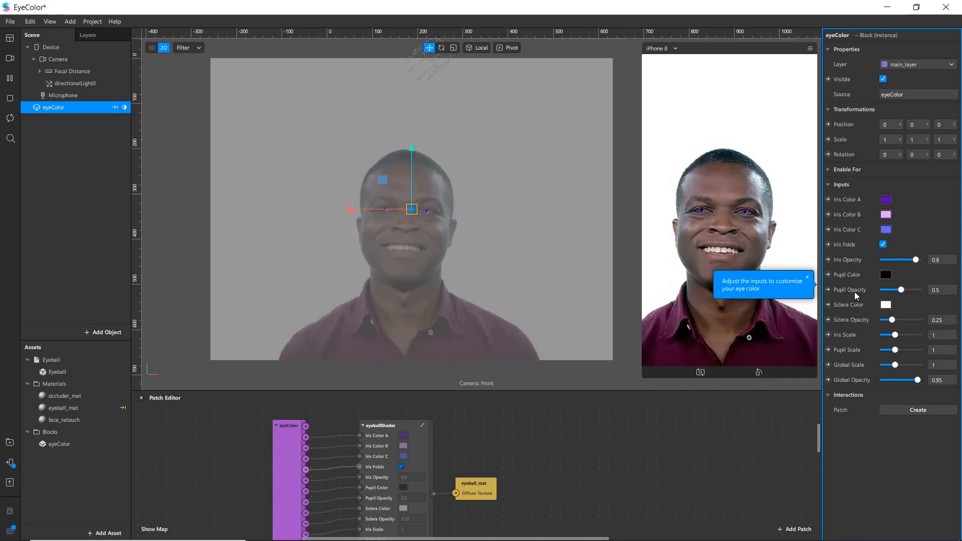
pyautogui.moveTo(900, 290)
pyautogui.mouseDown()
pyautogui.moveTo(929, 289)
pyautogui.moveTo(853, 290)
pyautogui.moveTo(905, 295)
pyautogui.mouseUp()
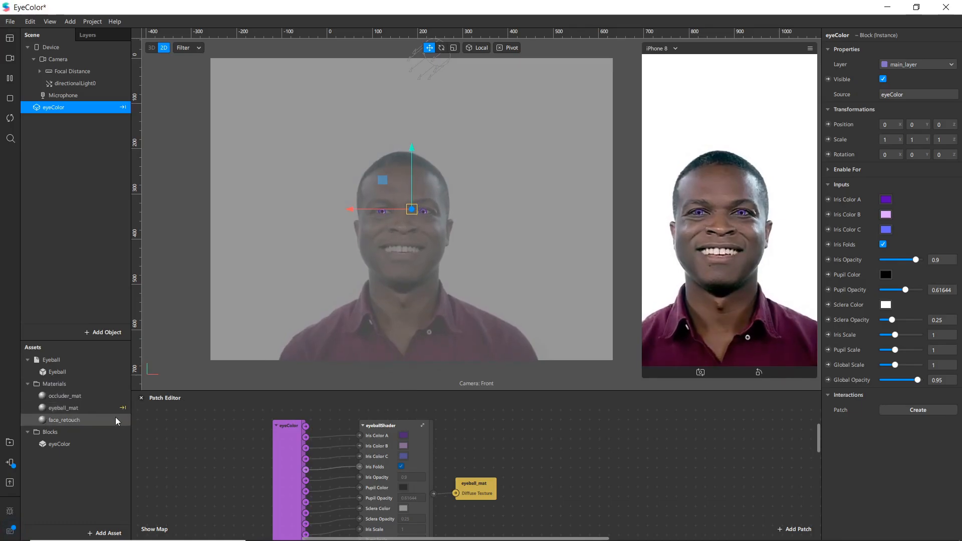
pyautogui.click(80, 407)
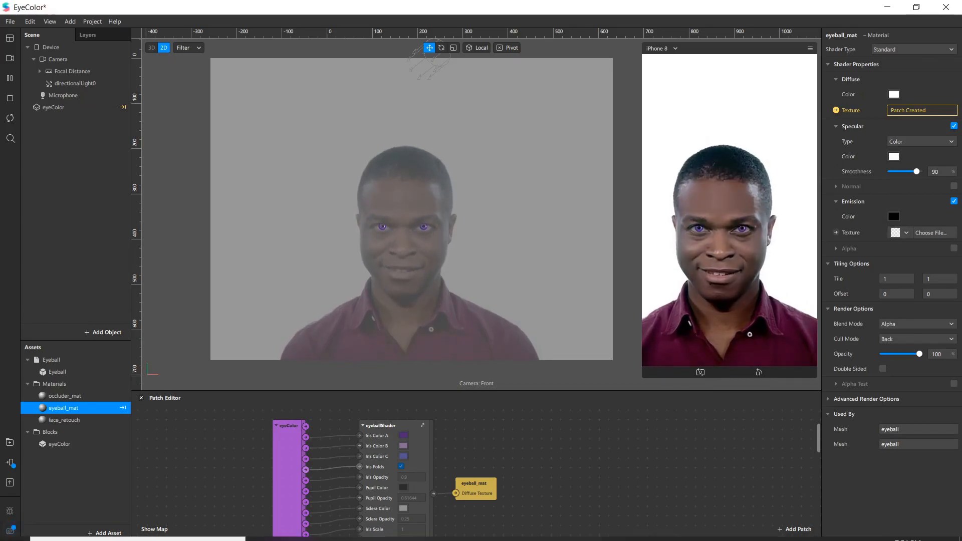
# - Switch to GIMP and create a new 1000 × 1000 px image filled with transparency
pyautogui.moveTo(635, 535)
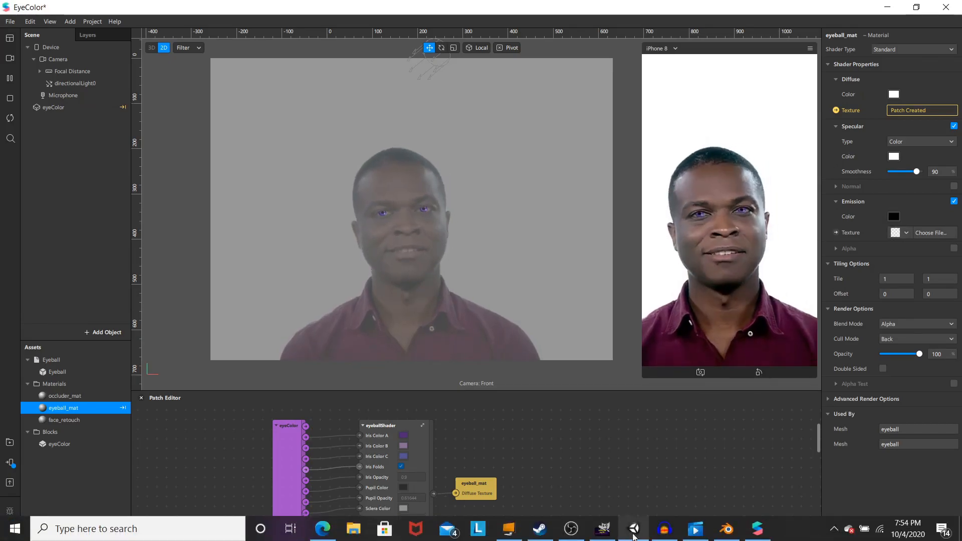
pyautogui.click(601, 529)
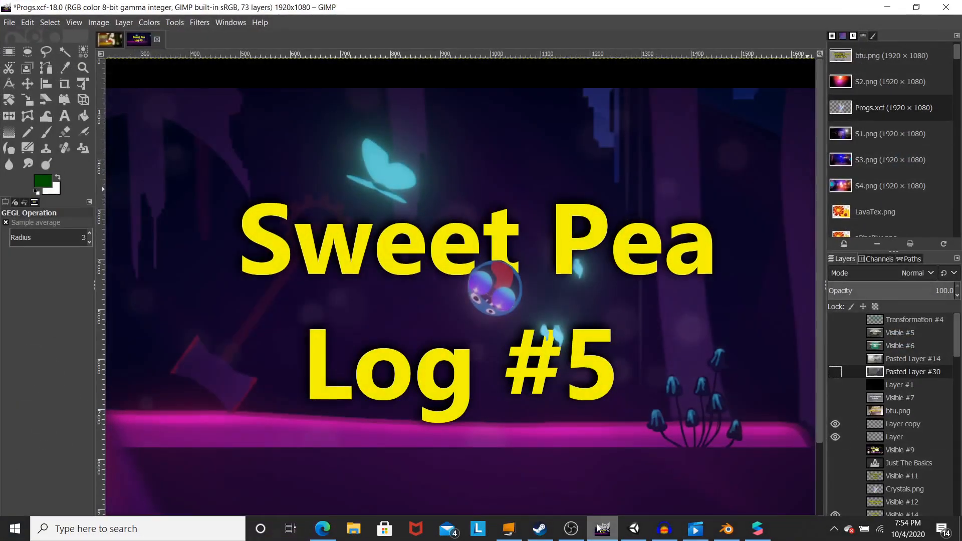
pyautogui.click(9, 22)
pyautogui.click(24, 37)
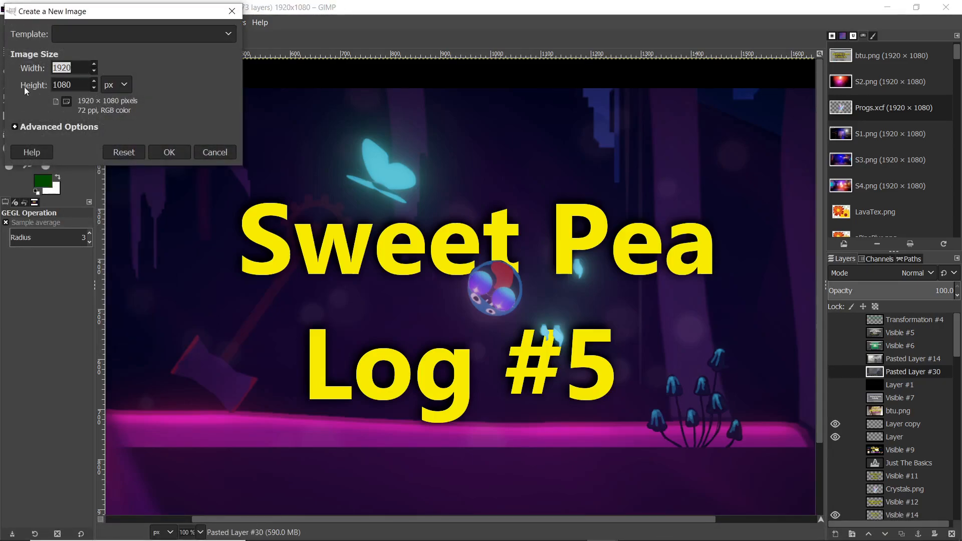
pyautogui.write('1000')
pyautogui.press('Tab')
pyautogui.write('1000')
pyautogui.click(64, 127)
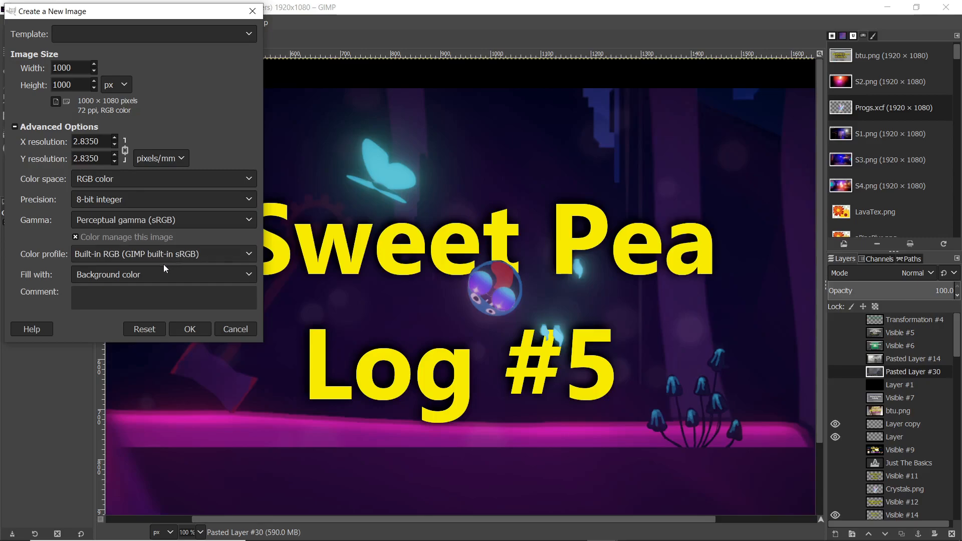
pyautogui.click(157, 275)
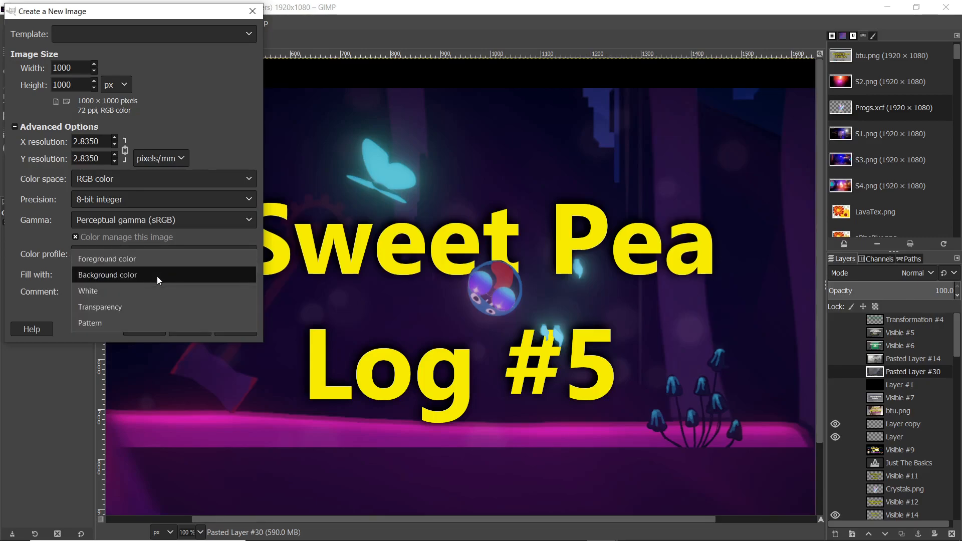
pyautogui.click(134, 307)
pyautogui.click(190, 328)
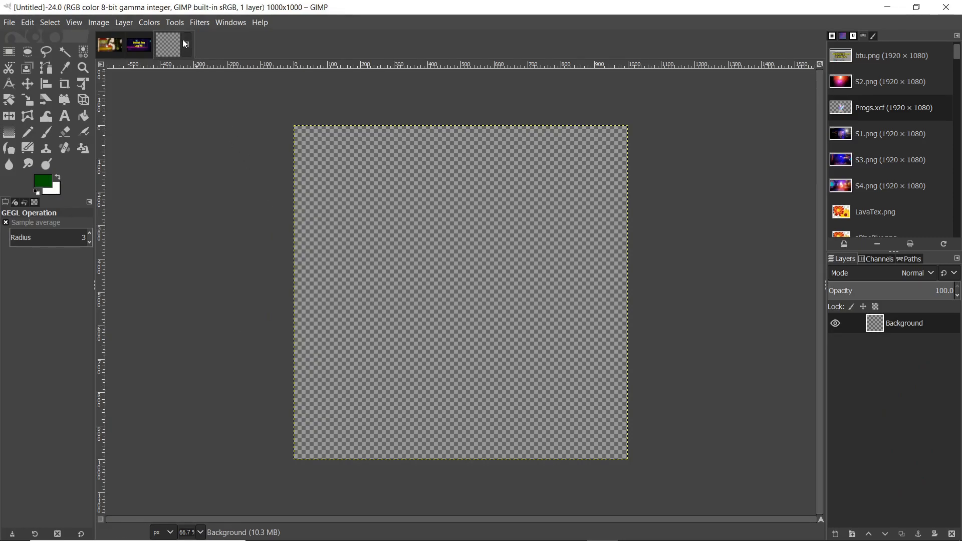
# - Render a Supernova at the centre of the transparent layer with color ff0000 and radius 59
pyautogui.click(199, 23)
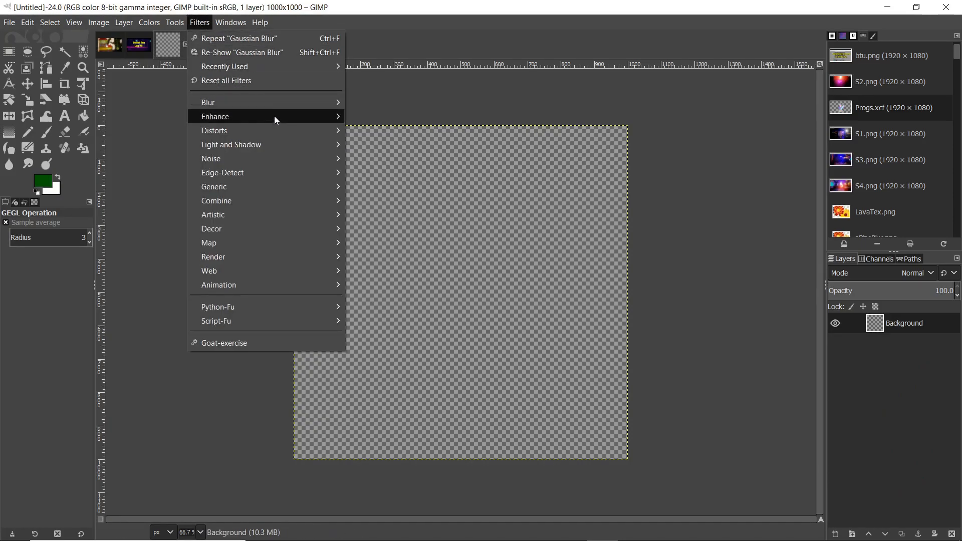
pyautogui.moveTo(272, 143)
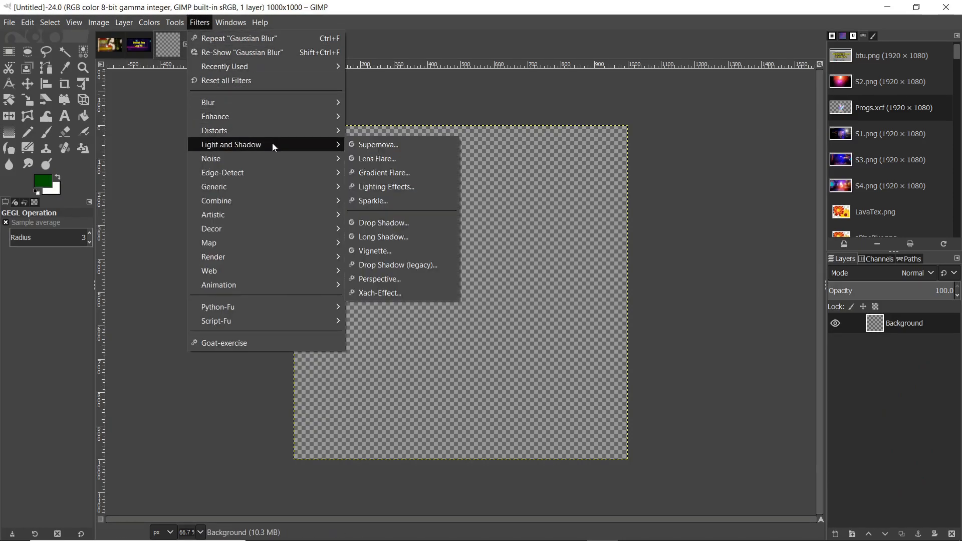
pyautogui.click(400, 145)
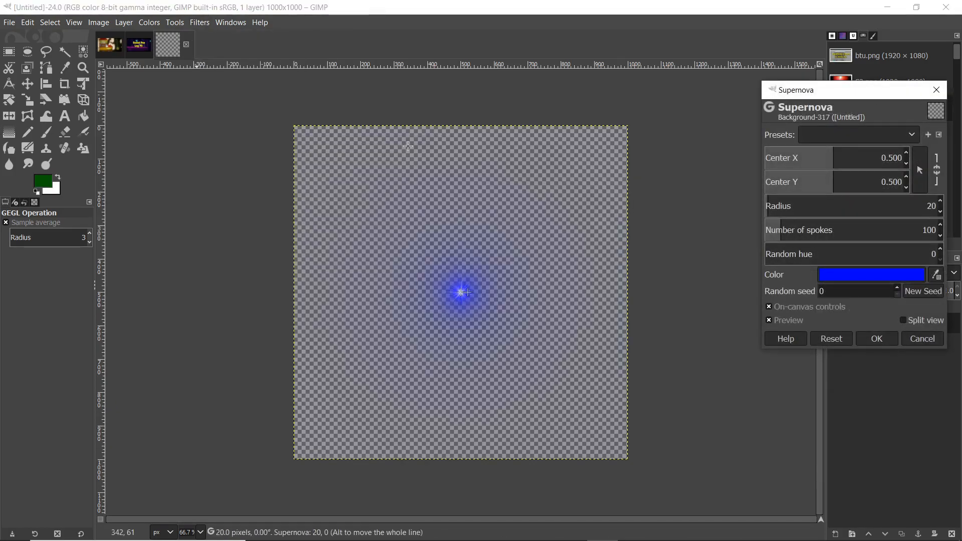
pyautogui.click(884, 274)
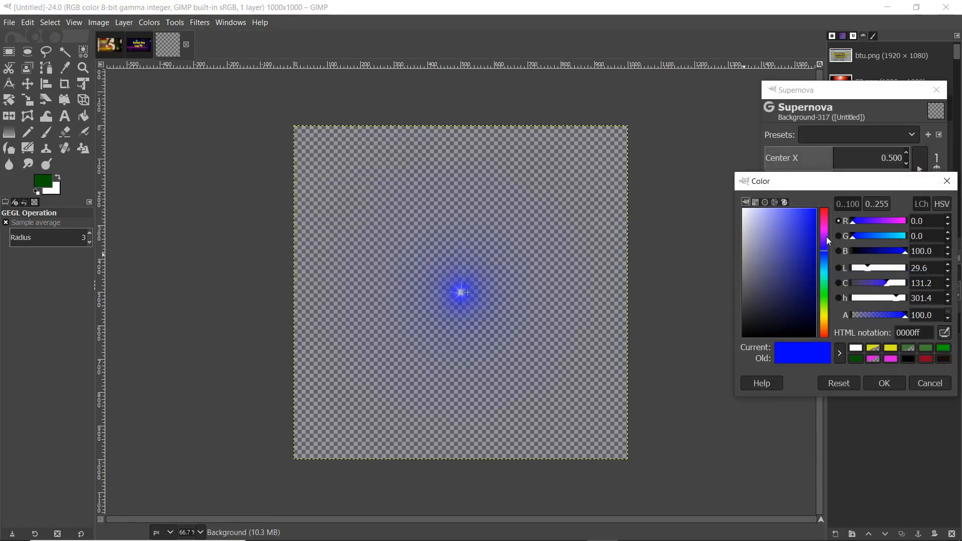
pyautogui.moveTo(826, 236); pyautogui.dragTo(805, 197)
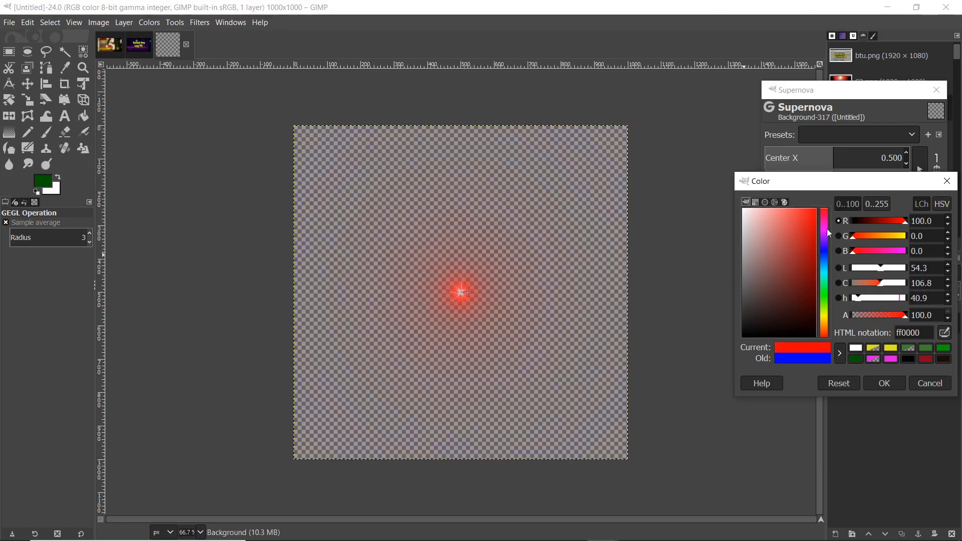
pyautogui.click(884, 383)
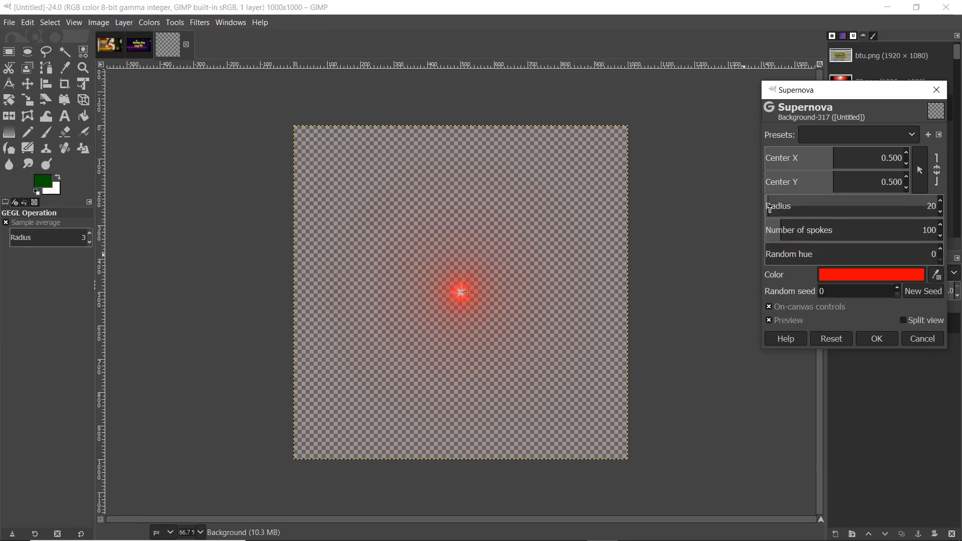
pyautogui.moveTo(769, 205); pyautogui.dragTo(772, 205)
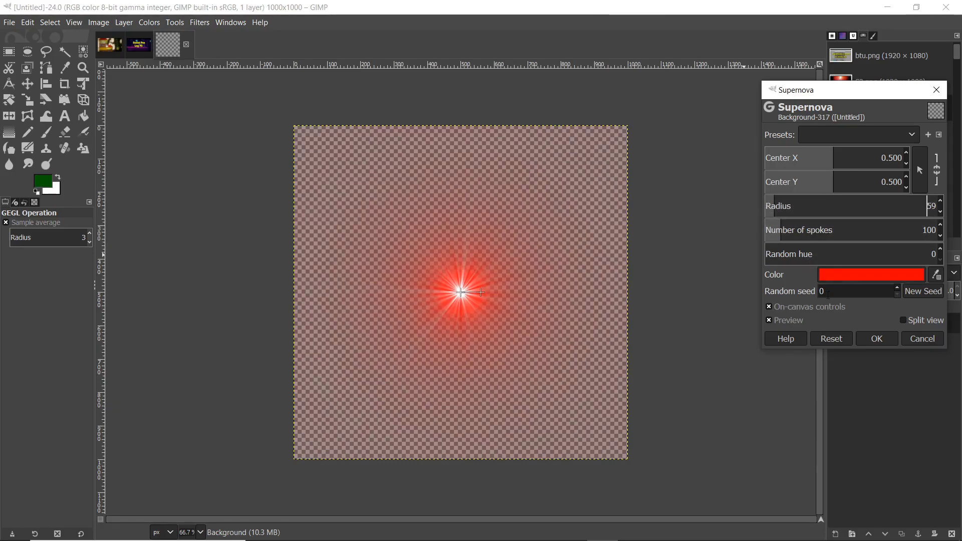
pyautogui.click(870, 340)
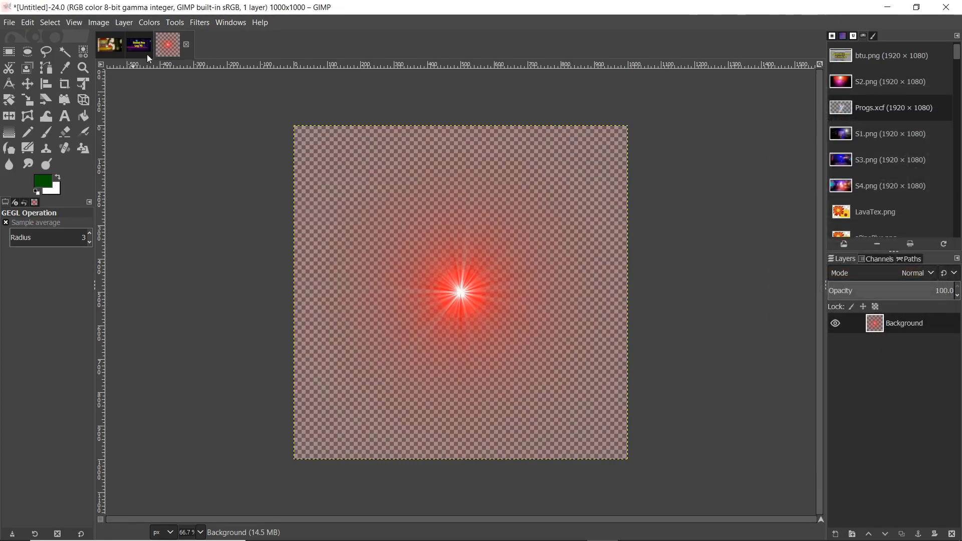
# - Duplicate the red supernova layer twice to strengthen the glow
pyautogui.click(123, 23)
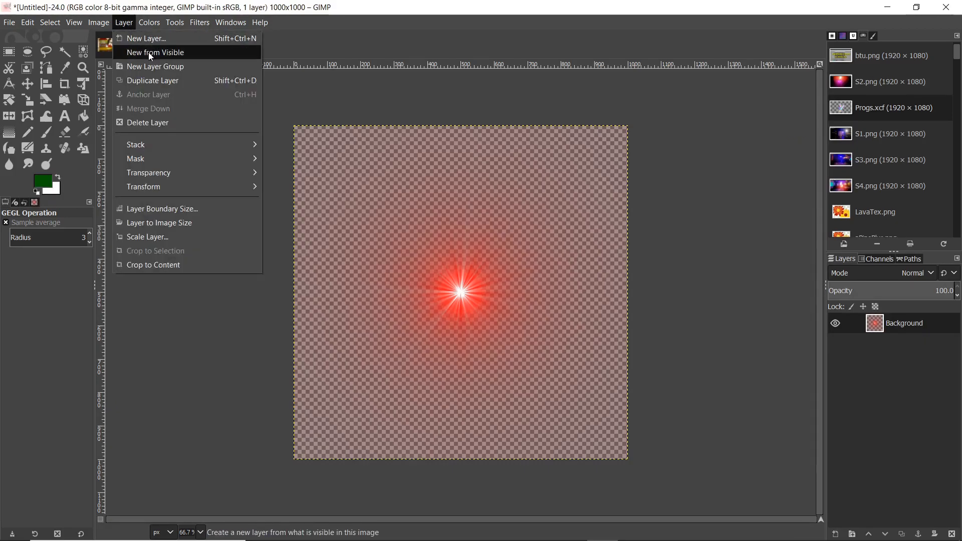
pyautogui.click(167, 79)
pyautogui.click(124, 23)
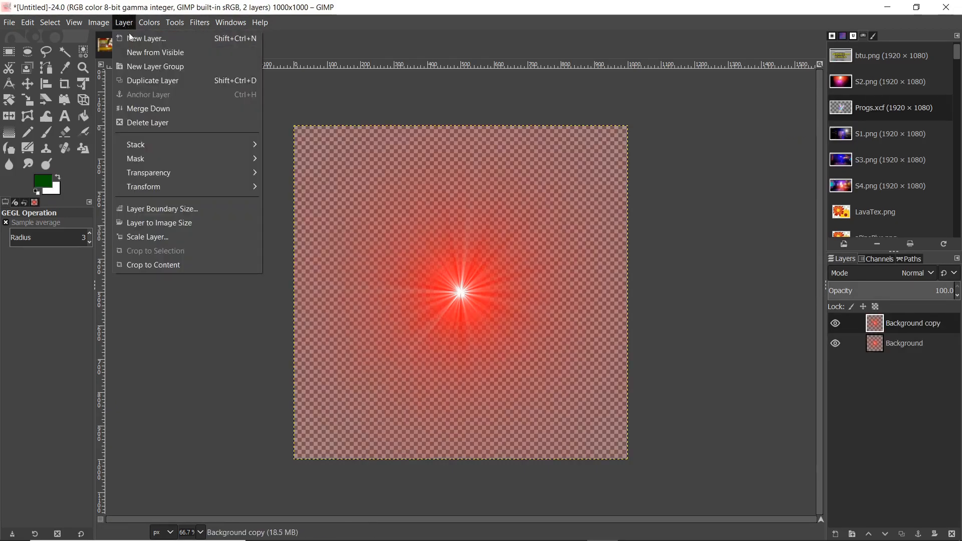
pyautogui.click(161, 81)
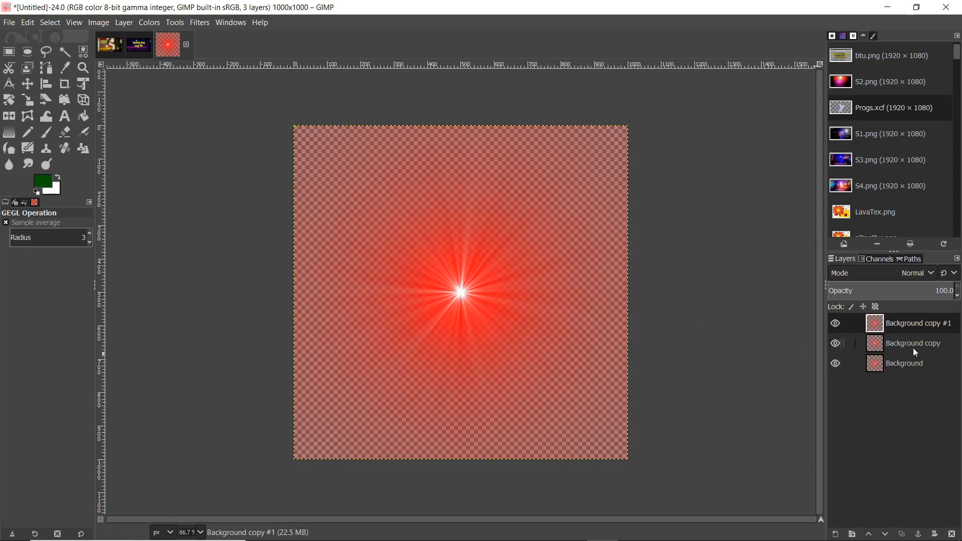
# - Apply a leftward Wind distortion to the Background copy #1 layer with threshold 1 and strength about 11
pyautogui.click(200, 23)
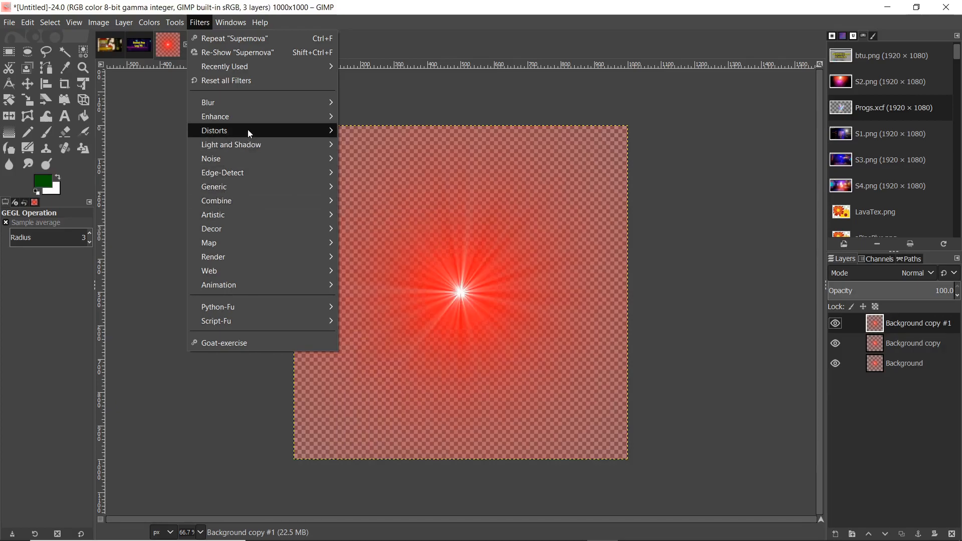
pyautogui.moveTo(250, 131)
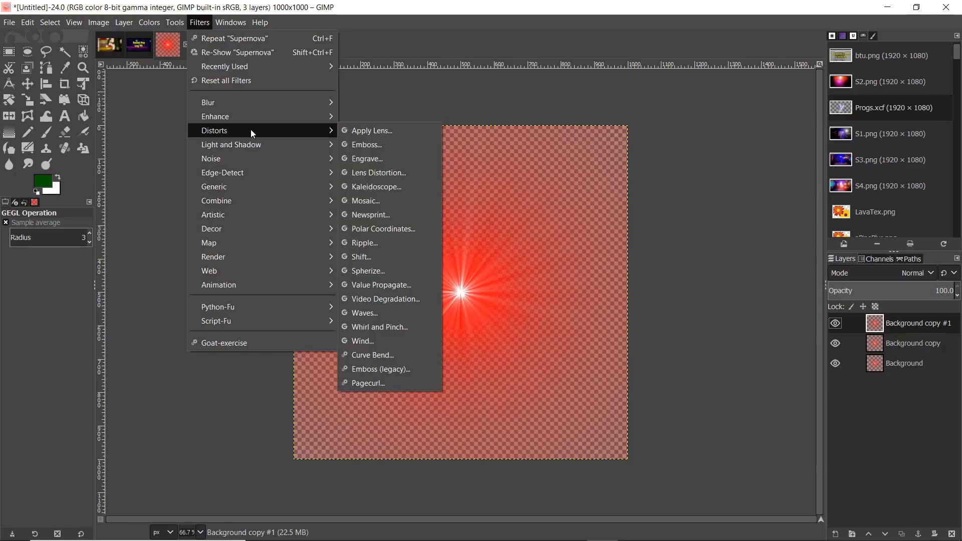
pyautogui.click(381, 341)
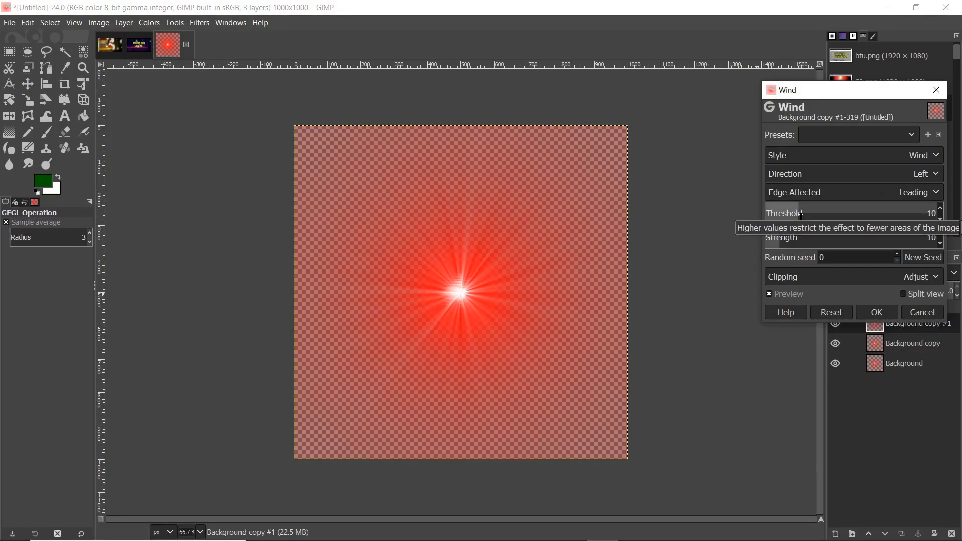
pyautogui.moveTo(800, 216)
pyautogui.mouseDown()
pyautogui.moveTo(767, 221)
pyautogui.moveTo(786, 240)
pyautogui.mouseUp()
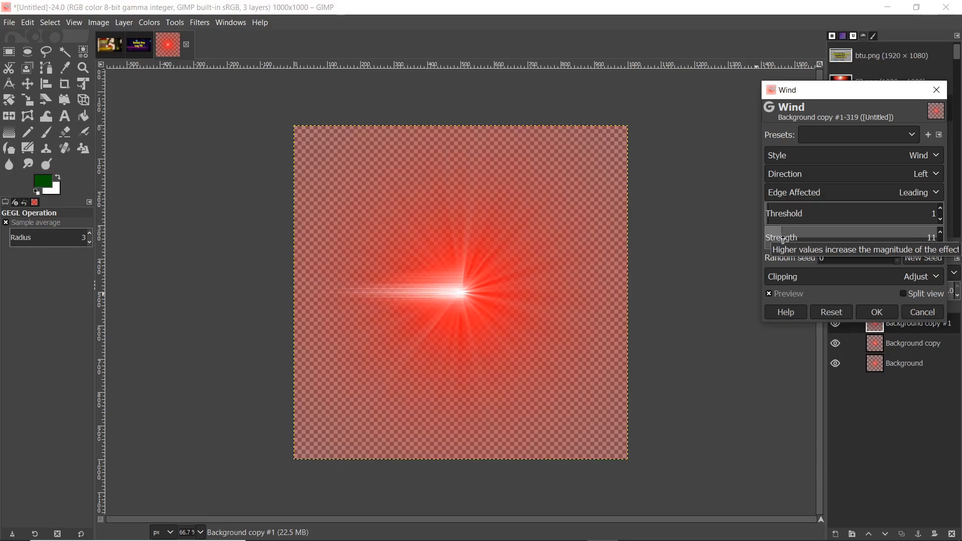
pyautogui.click(878, 313)
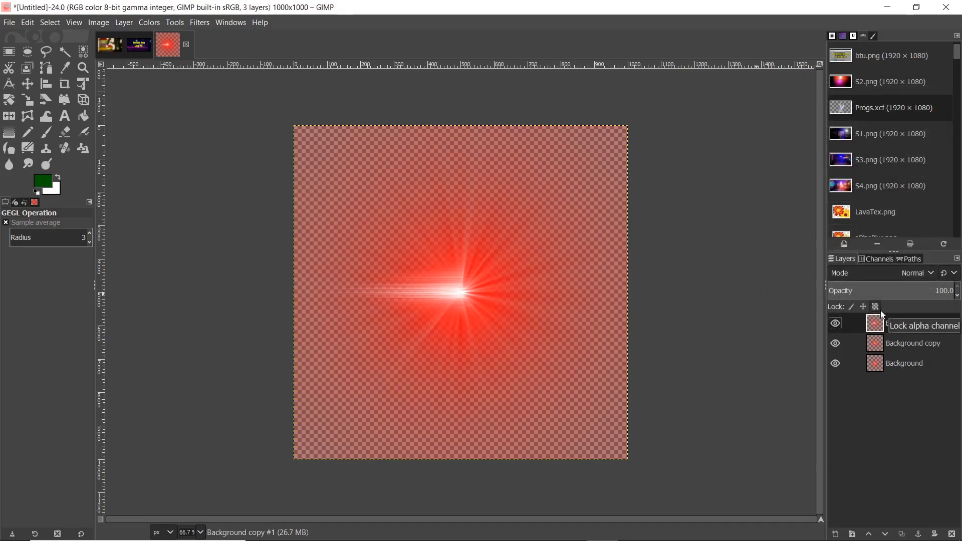
# - Apply a rightward Wind distortion to the Background copy layer with threshold 1 and strength 13
pyautogui.click(877, 348)
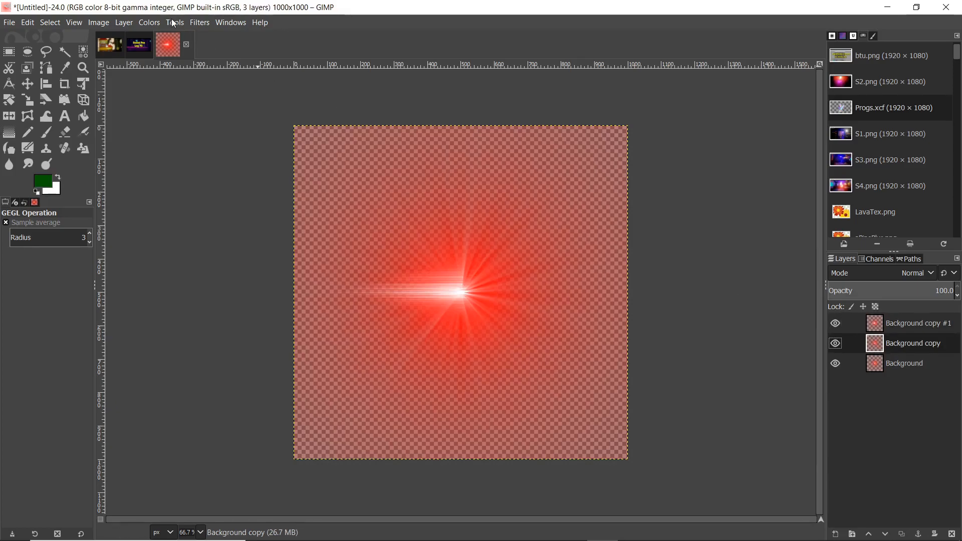
pyautogui.click(195, 23)
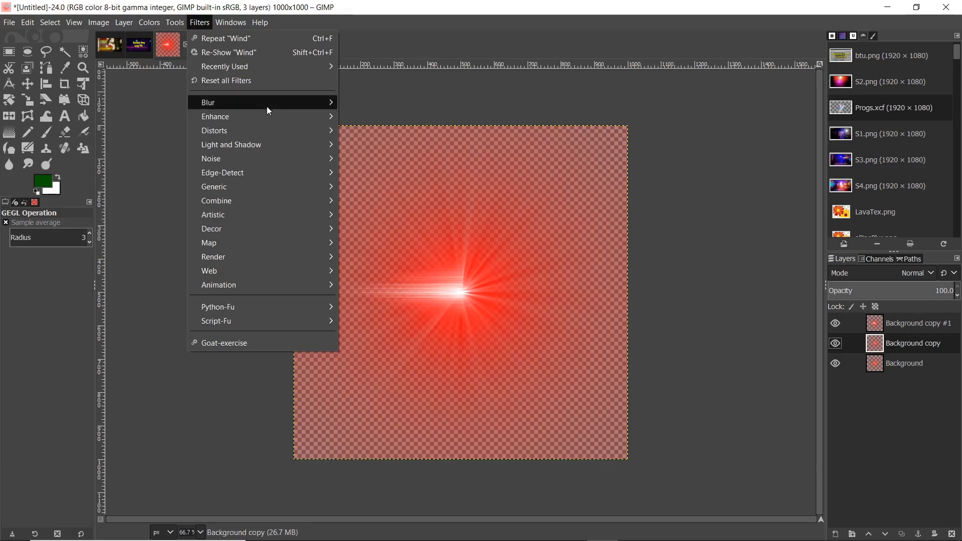
pyautogui.click(256, 52)
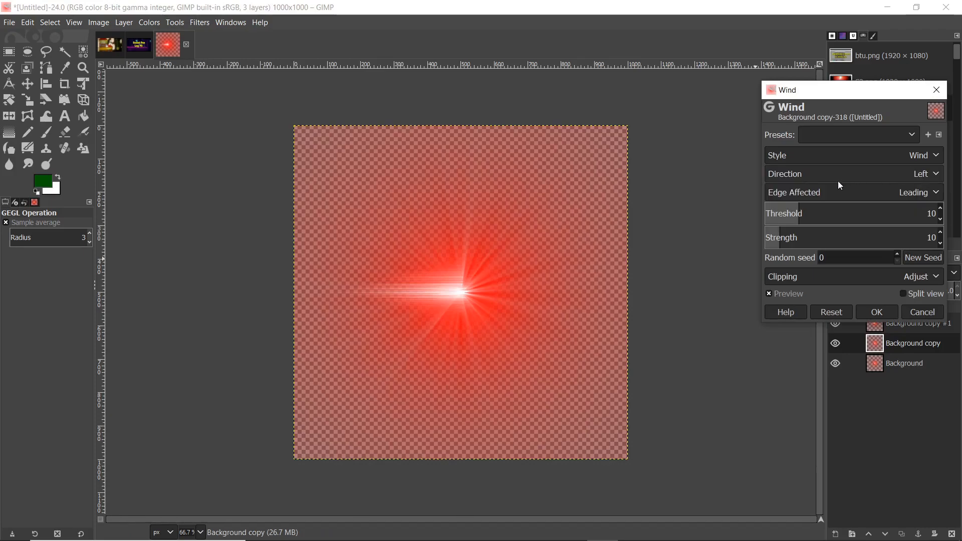
pyautogui.click(891, 173)
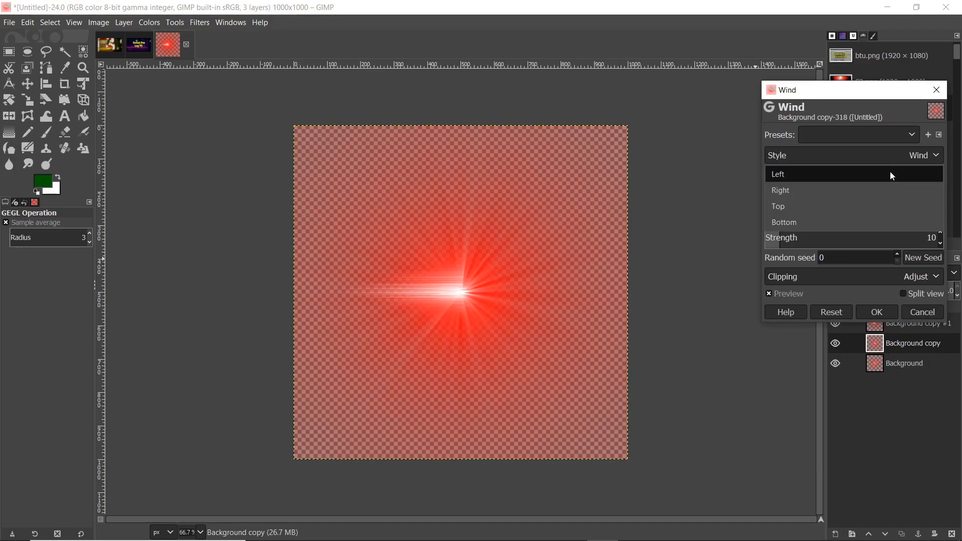
pyautogui.click(836, 191)
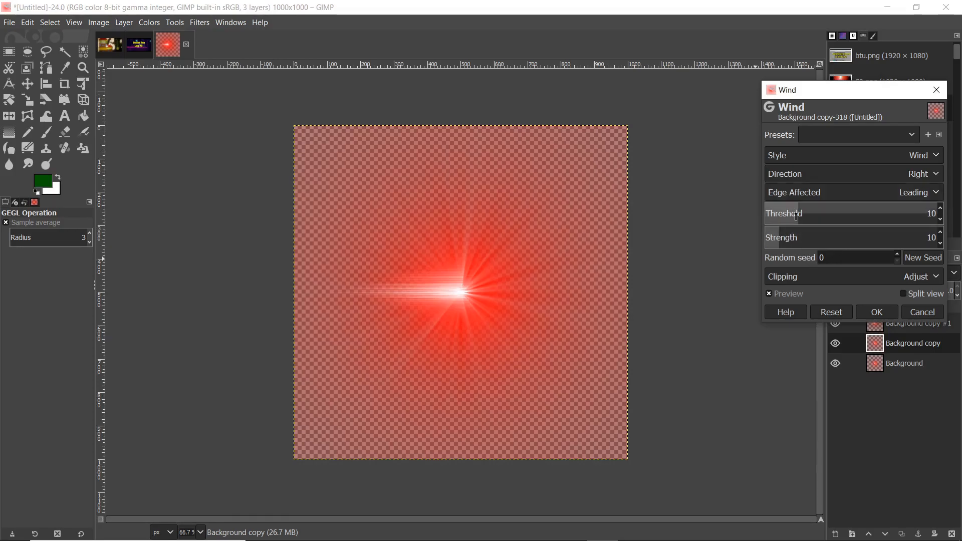
pyautogui.moveTo(798, 214)
pyautogui.mouseDown()
pyautogui.moveTo(768, 217)
pyautogui.moveTo(786, 233)
pyautogui.mouseUp()
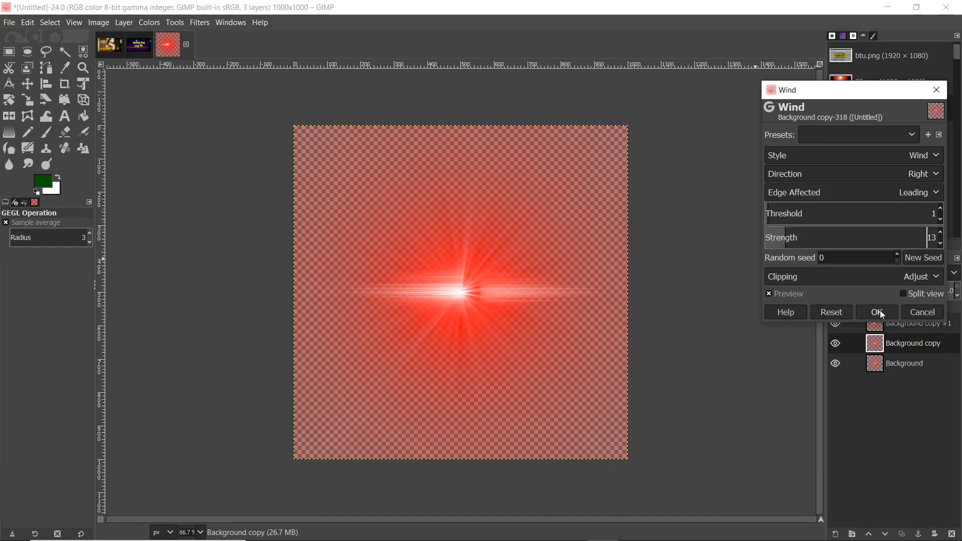
pyautogui.click(878, 312)
# - Apply a Gaussian Blur of size 2 to the Background copy #1 layer
pyautogui.click(882, 322)
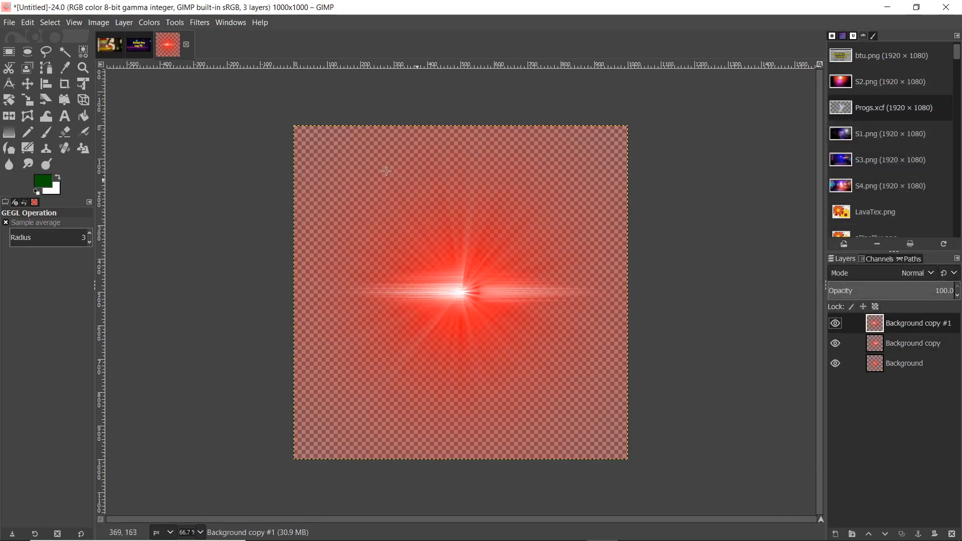
pyautogui.click(199, 22)
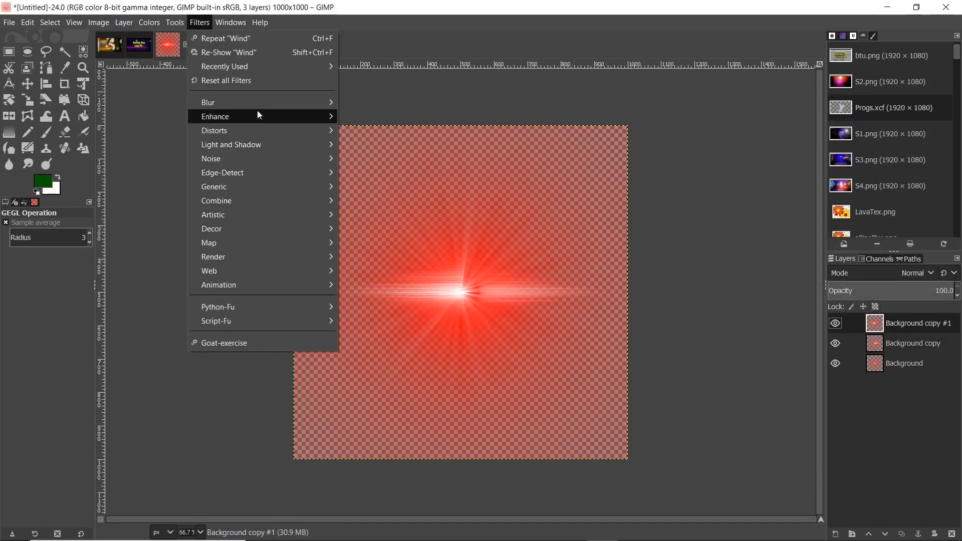
pyautogui.moveTo(255, 113)
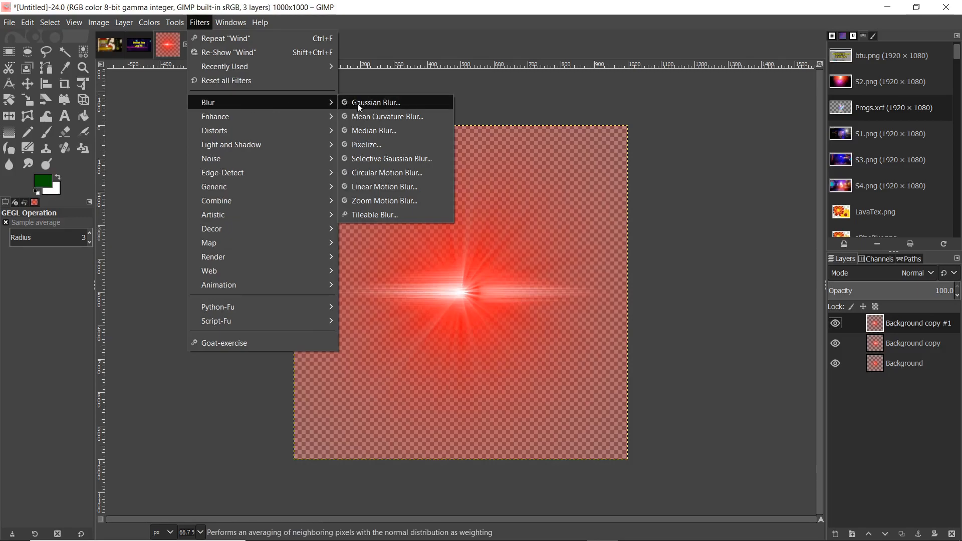
pyautogui.click(356, 103)
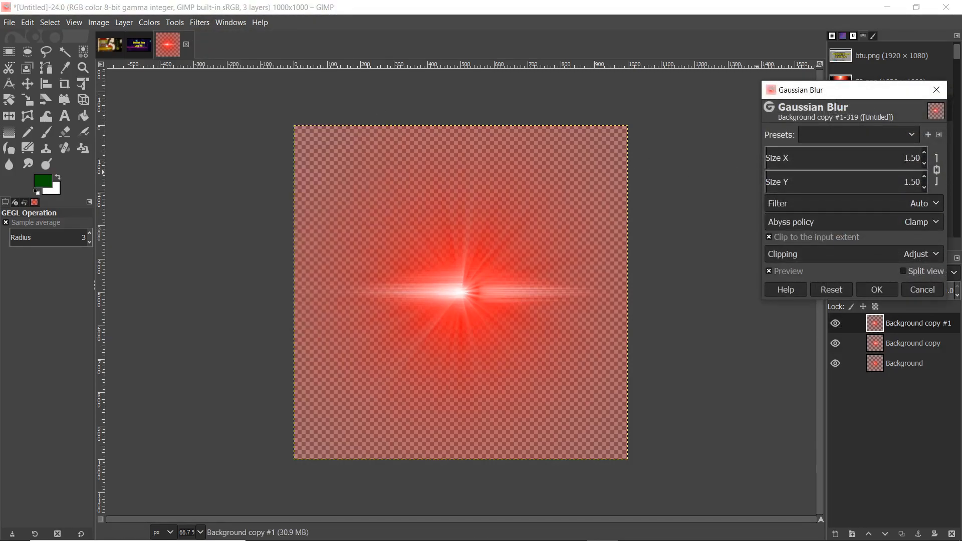
pyautogui.write('2')
pyautogui.press('Return')
pyautogui.click(875, 291)
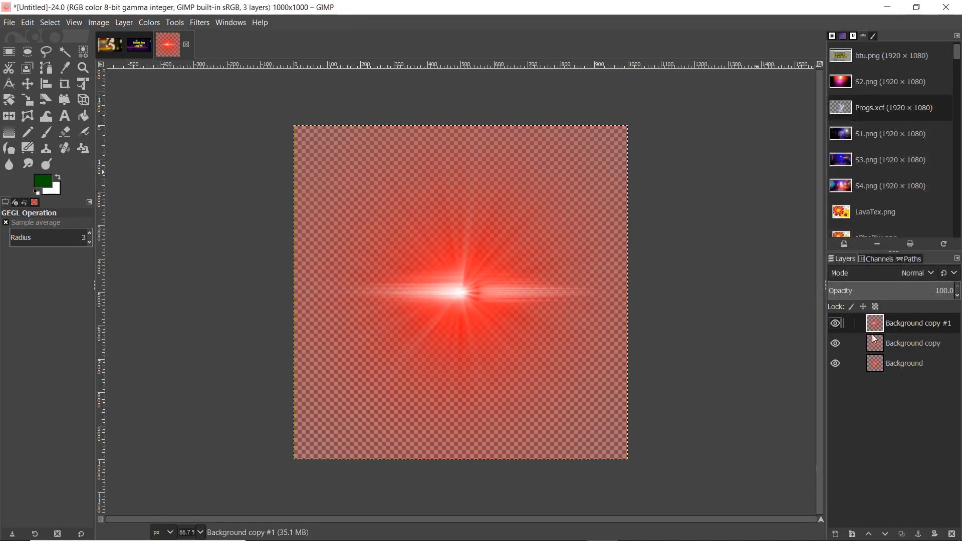
# - Repeat the same Gaussian Blur on the Background copy layer
pyautogui.click(879, 345)
pyautogui.click(198, 23)
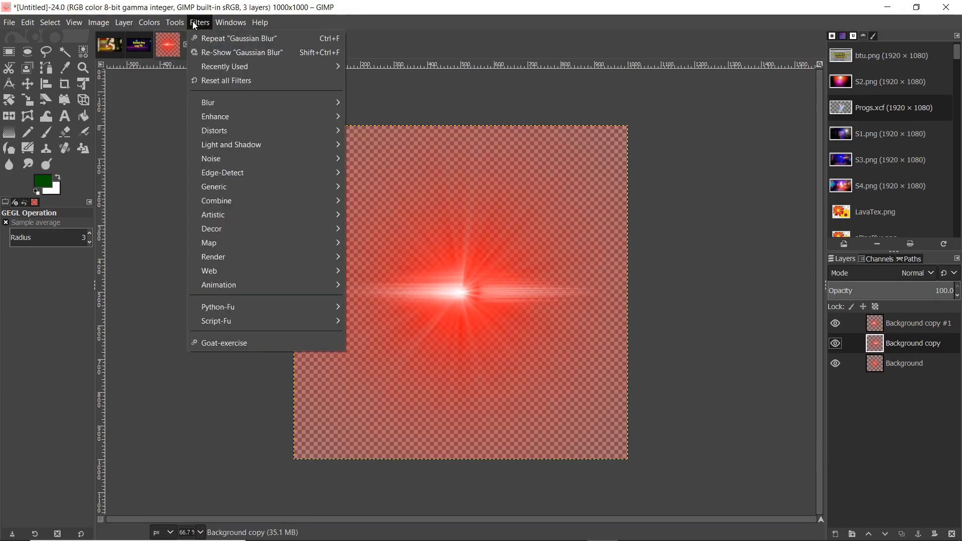
pyautogui.click(216, 38)
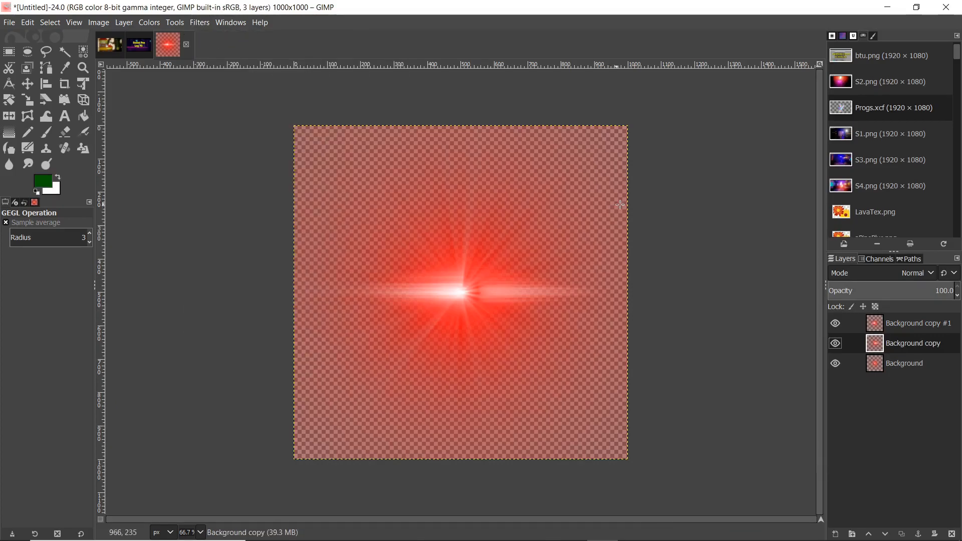
# - Set the blend mode of Background copy #1 to Screen and of Background copy to Hard light
pyautogui.click(877, 325)
pyautogui.click(932, 272)
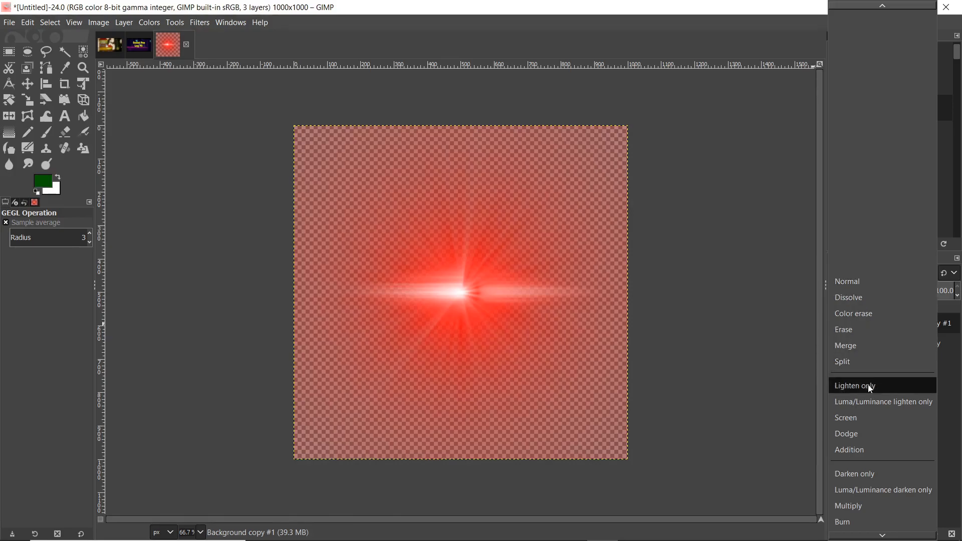
pyautogui.click(866, 422)
pyautogui.click(876, 345)
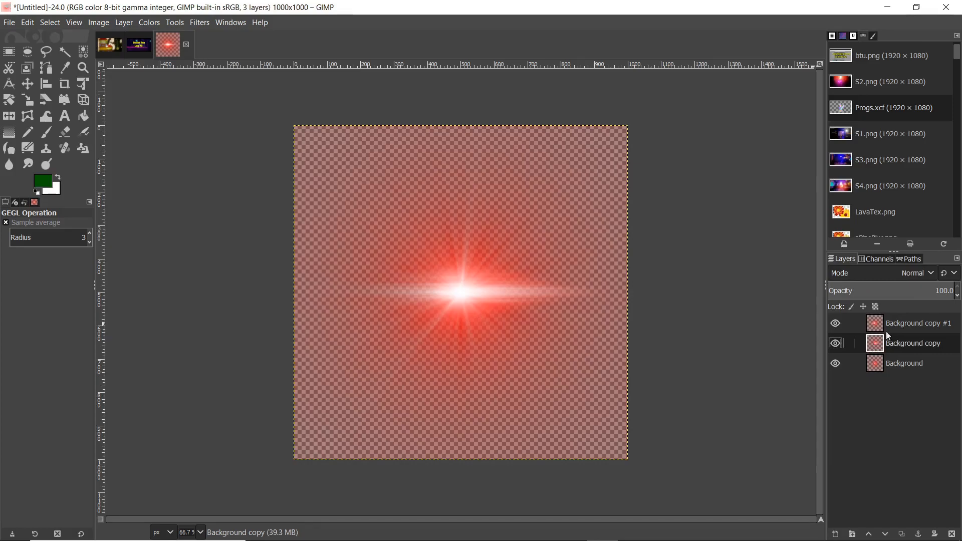
pyautogui.click(917, 275)
pyautogui.press('Escape')
pyautogui.click(919, 273)
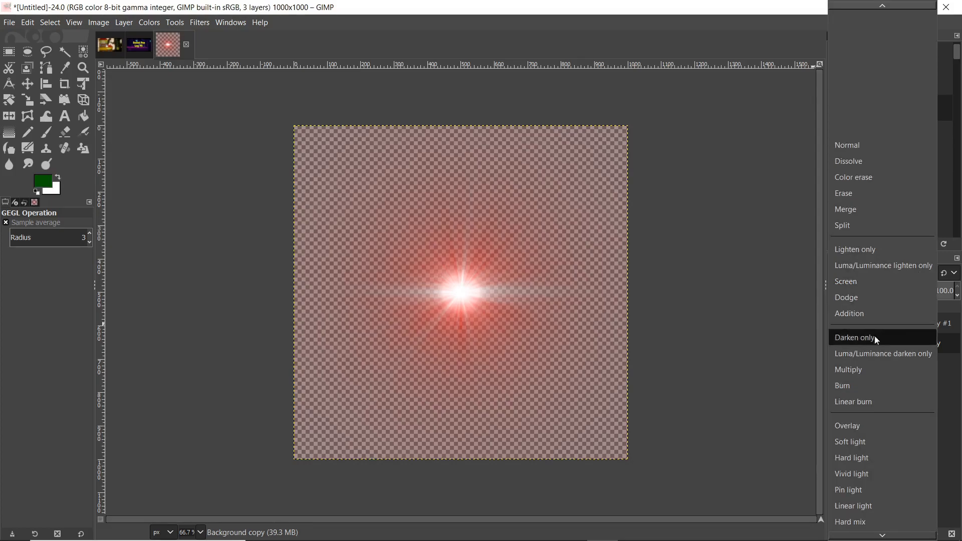
pyautogui.click(868, 456)
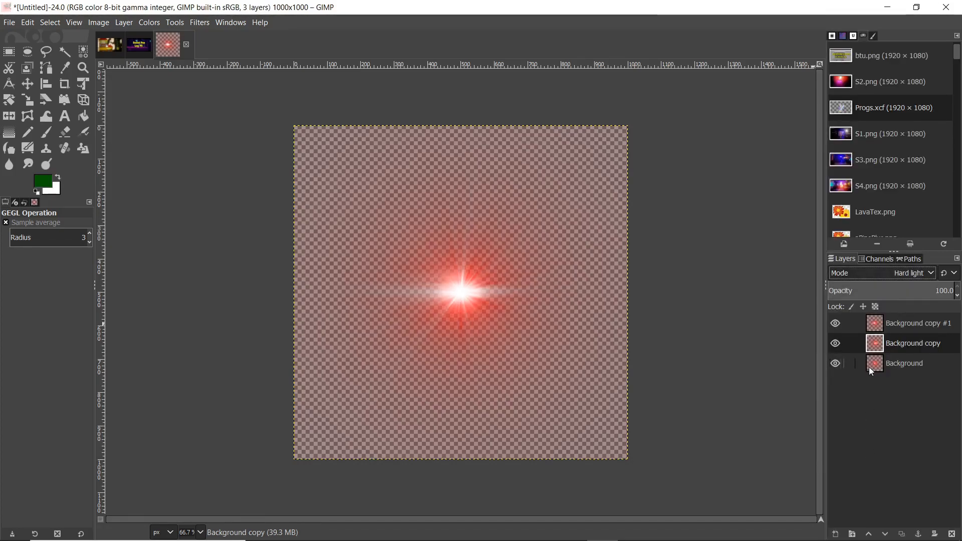
# - Set the blend mode of Background copy #1 to Soft light and of Background copy to Addition
pyautogui.click(875, 329)
pyautogui.click(916, 273)
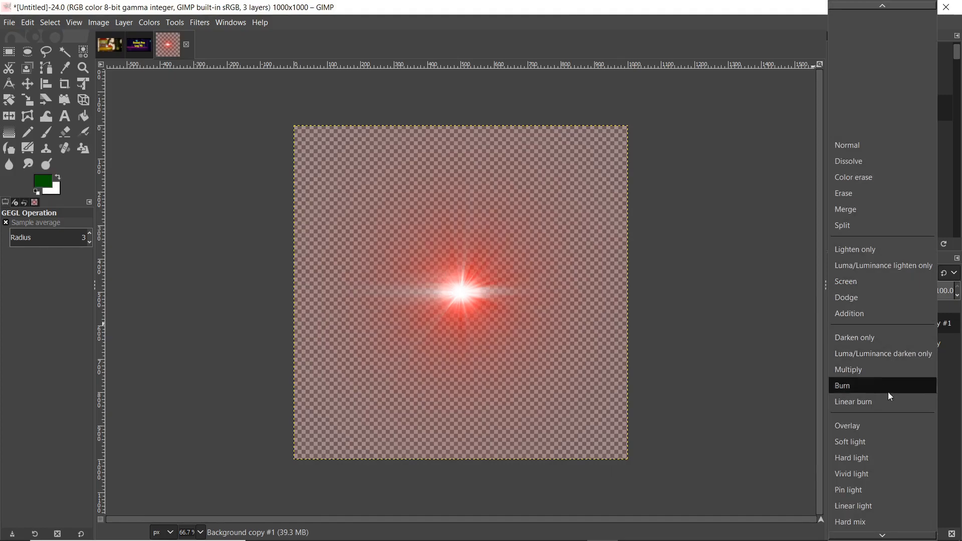
pyautogui.click(878, 444)
pyautogui.click(906, 344)
pyautogui.click(919, 272)
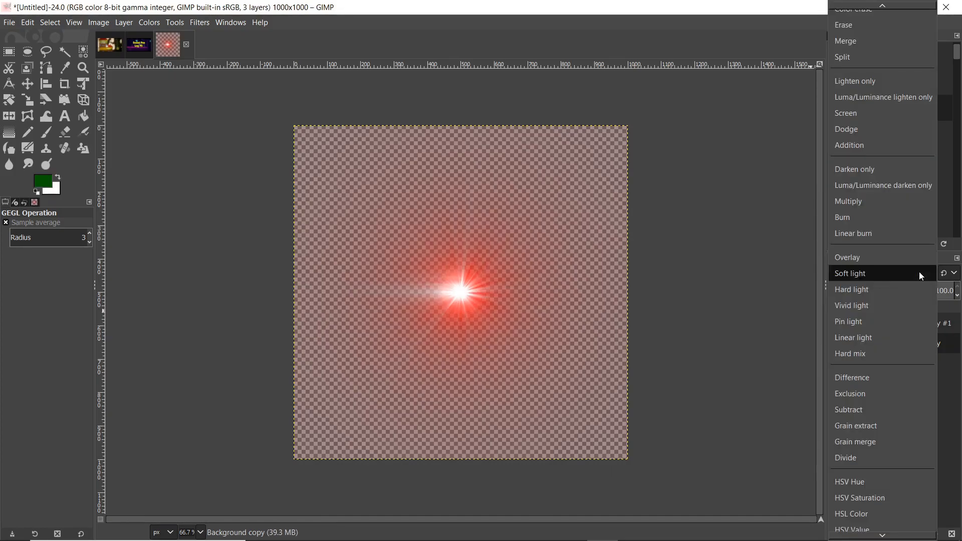
pyautogui.click(872, 146)
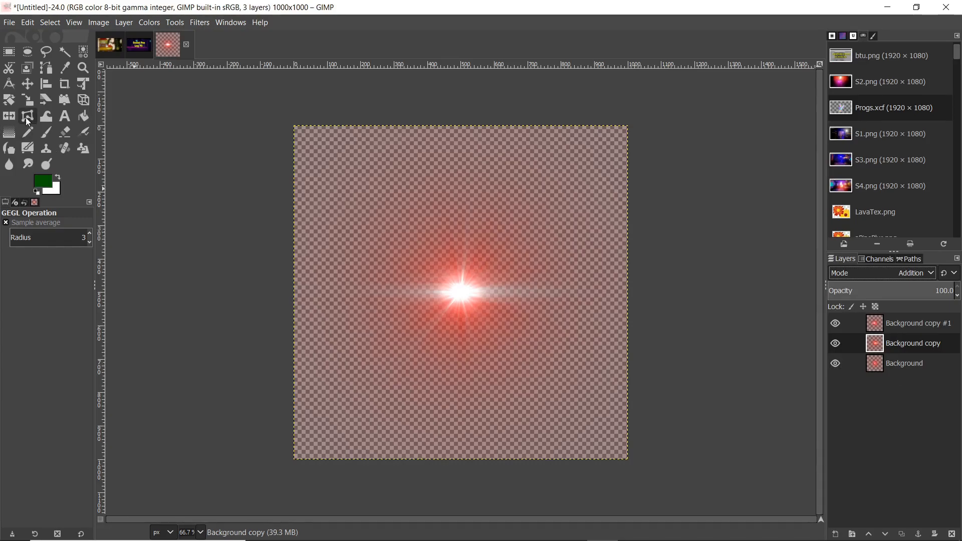
# - Export the image to the Desktop as HomelanderEyes.png
pyautogui.click(6, 23)
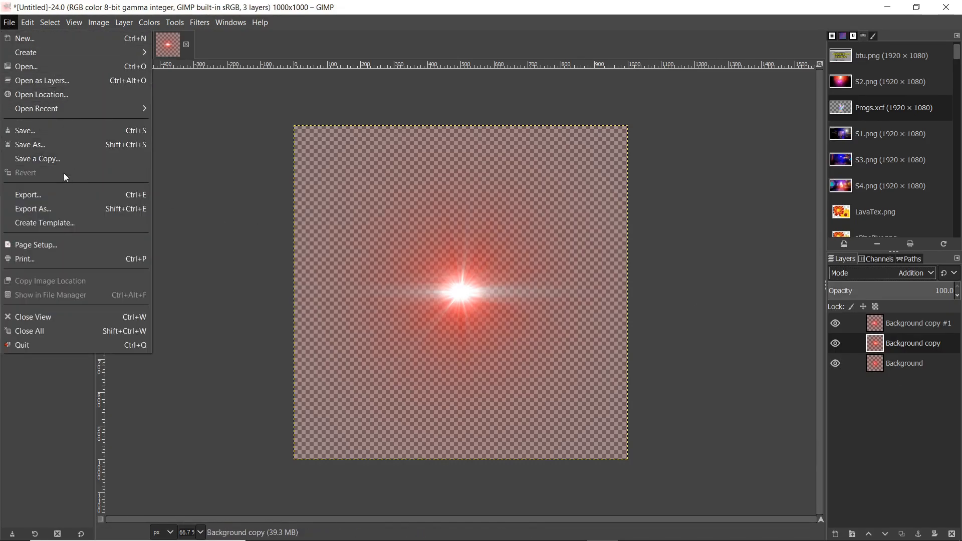
pyautogui.click(67, 208)
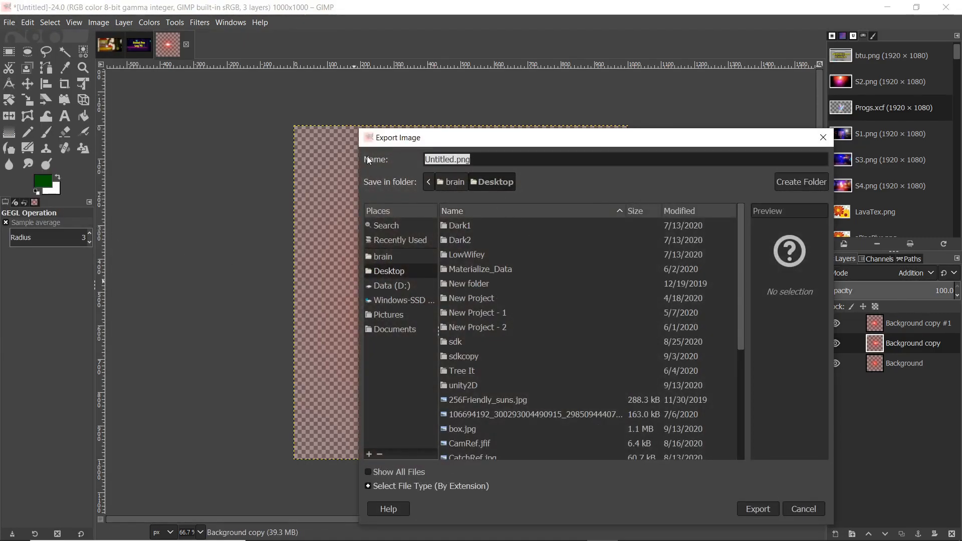
pyautogui.write('Hom')
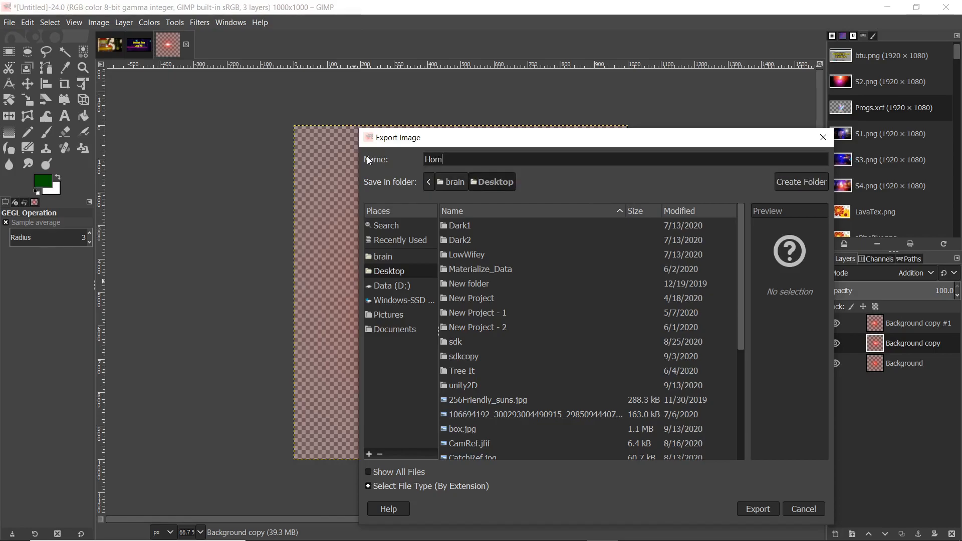
pyautogui.write('elanderEyes.png')
pyautogui.press('Return')
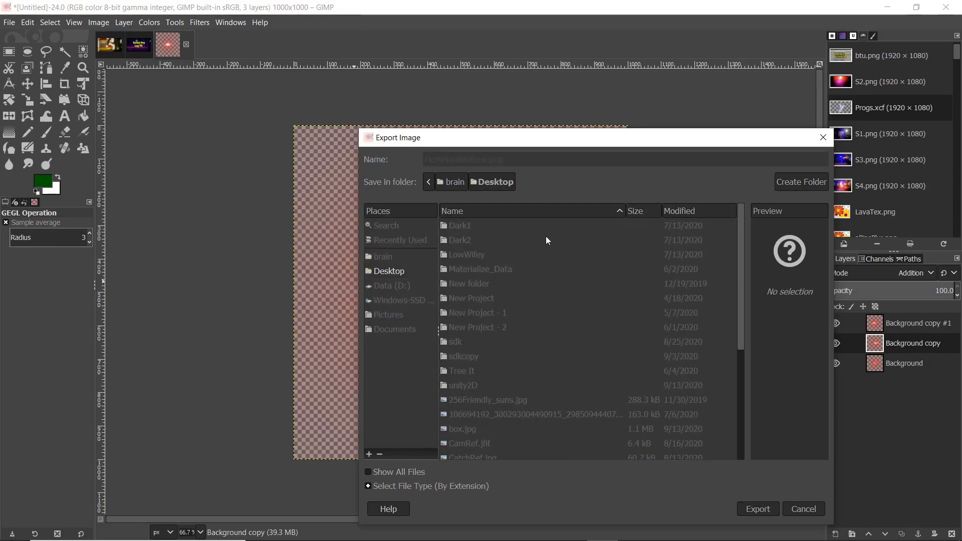
pyautogui.click(503, 403)
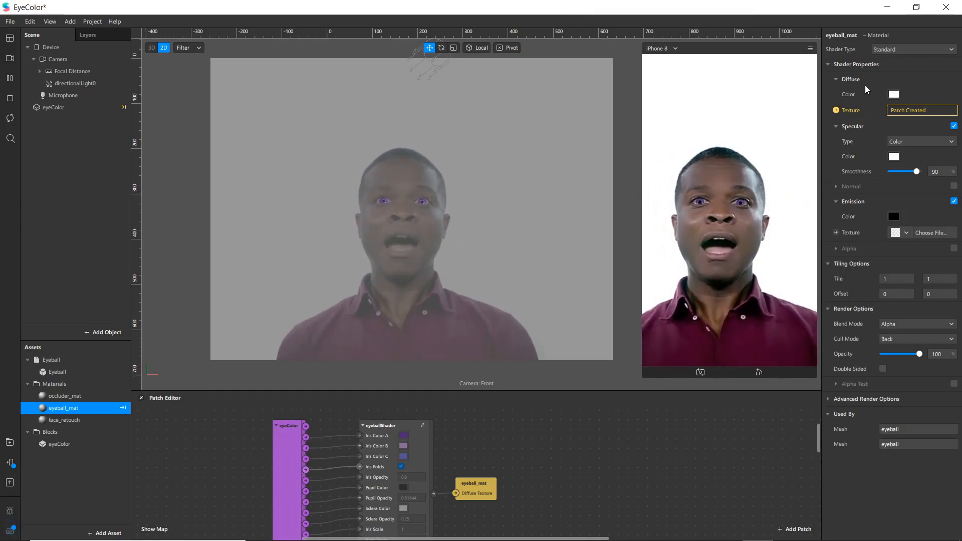
# - Change the eyeball_mat shader type to Flat and load HomelanderEyes from the Desktop as its diffuse texture
pyautogui.click(896, 50)
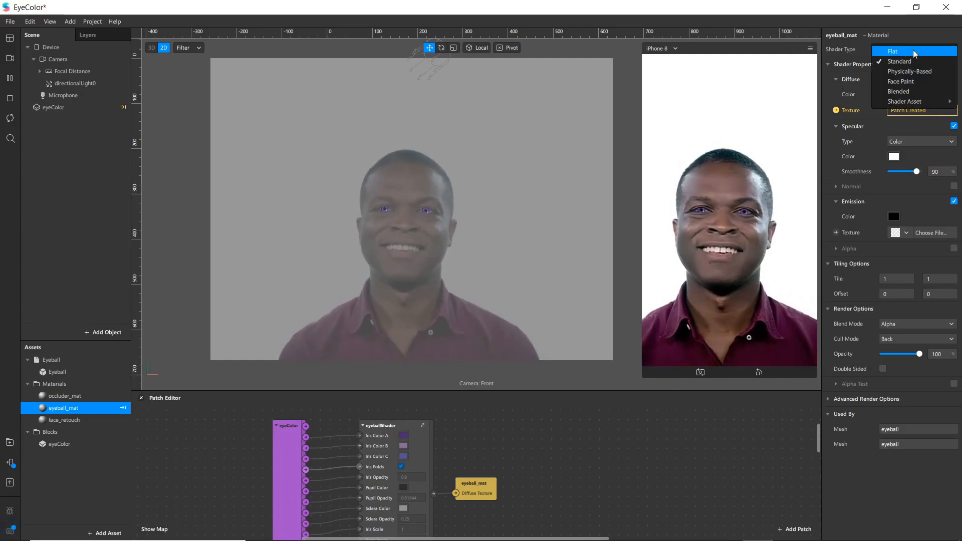
pyautogui.click(897, 51)
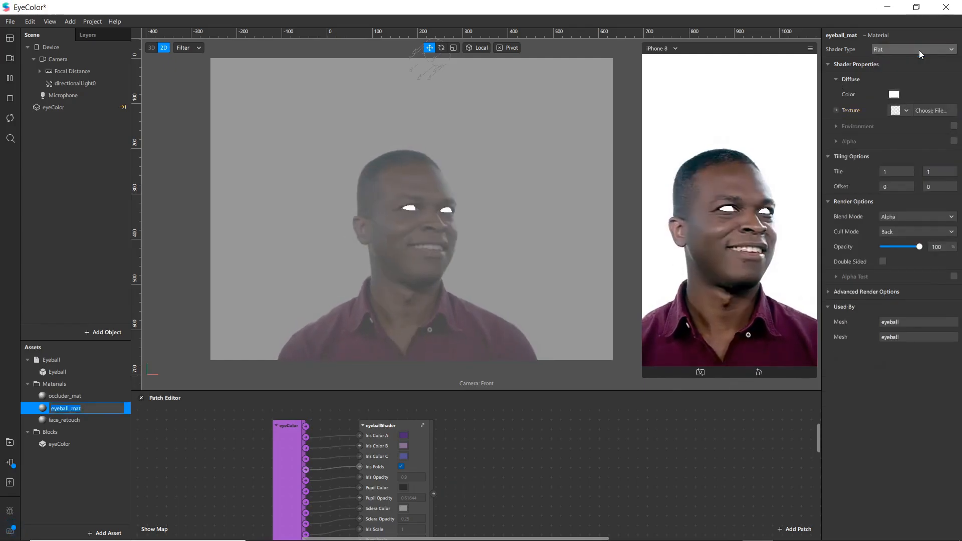
pyautogui.click(931, 108)
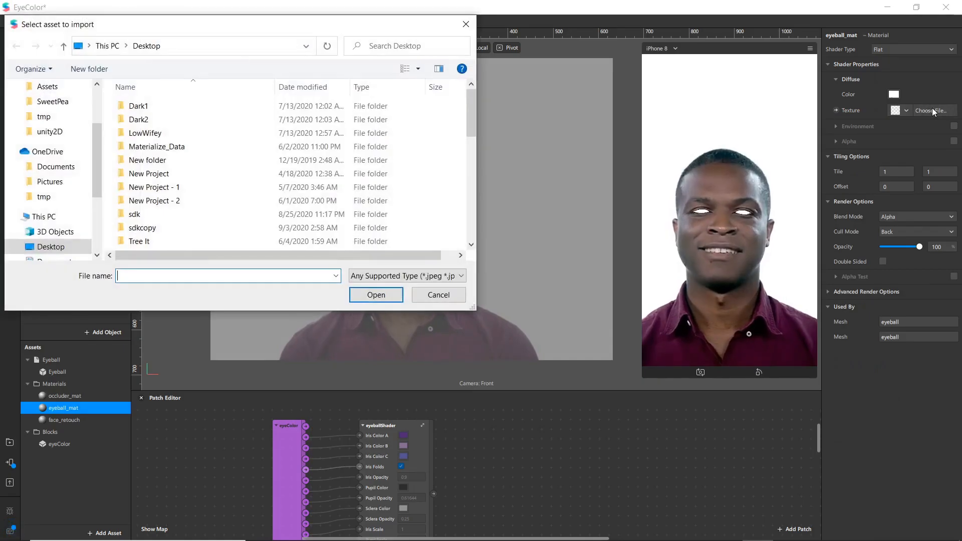
pyautogui.scroll(-5, 213, 204)
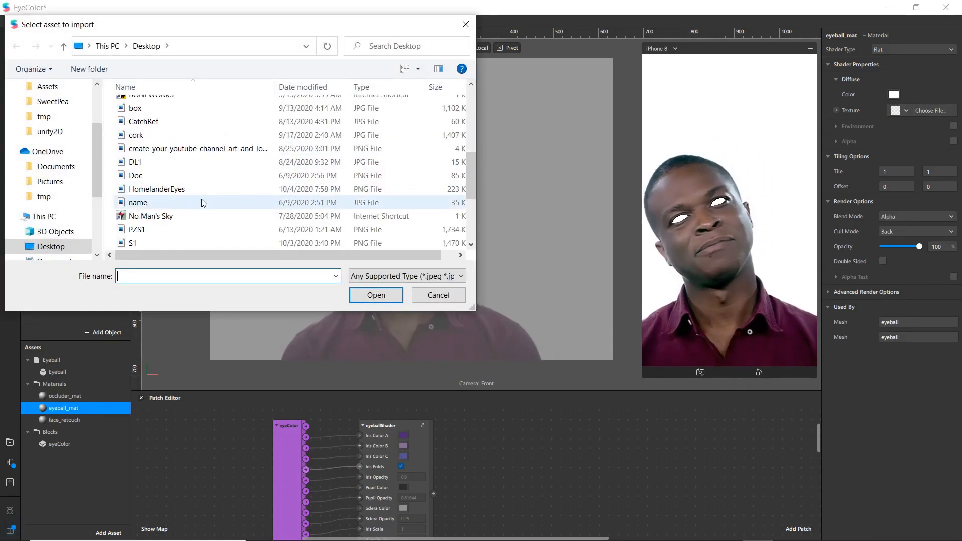
pyautogui.click(195, 190)
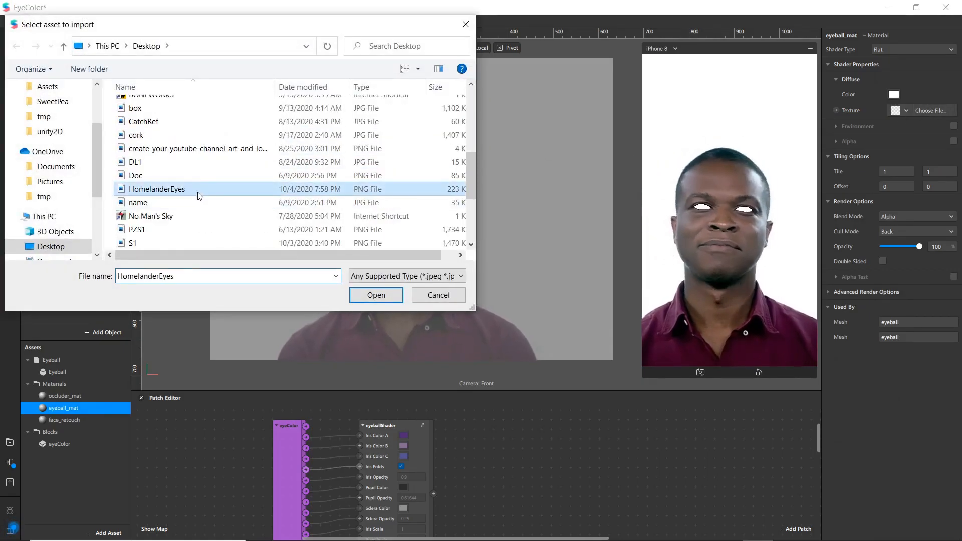
pyautogui.click(371, 295)
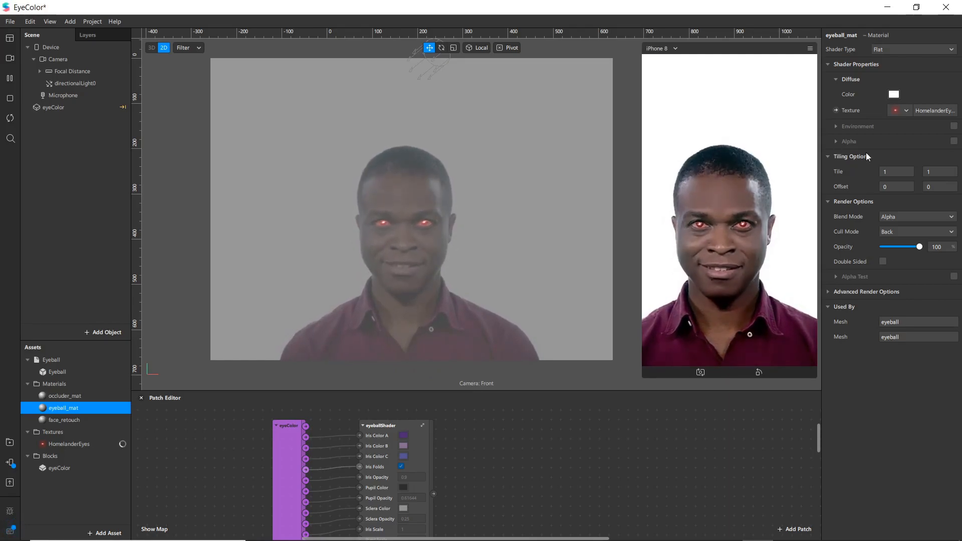
# - Tint the diffuse color of eyeball_mat light red, #ff8f91
pyautogui.click(892, 95)
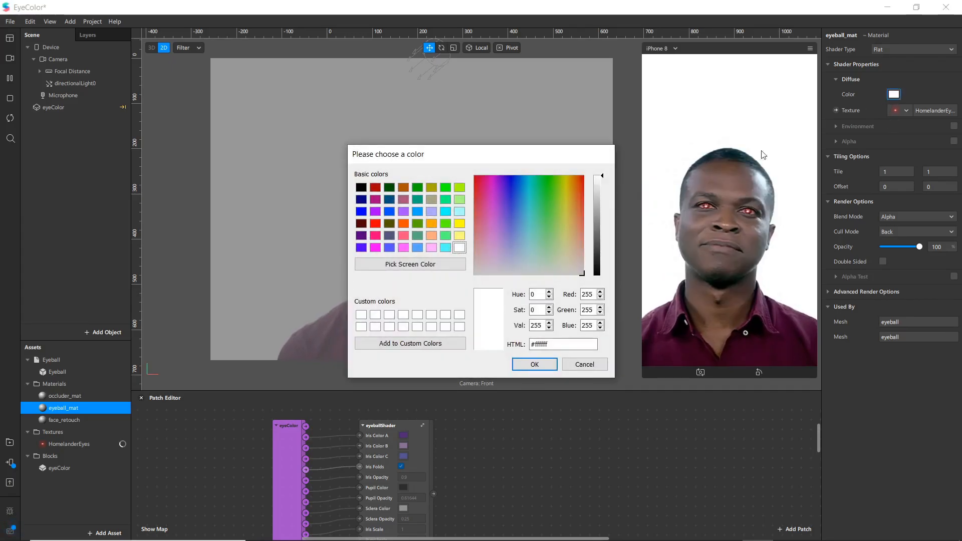
pyautogui.click(474, 180)
pyautogui.click(476, 194)
pyautogui.moveTo(448, 200); pyautogui.dragTo(411, 236)
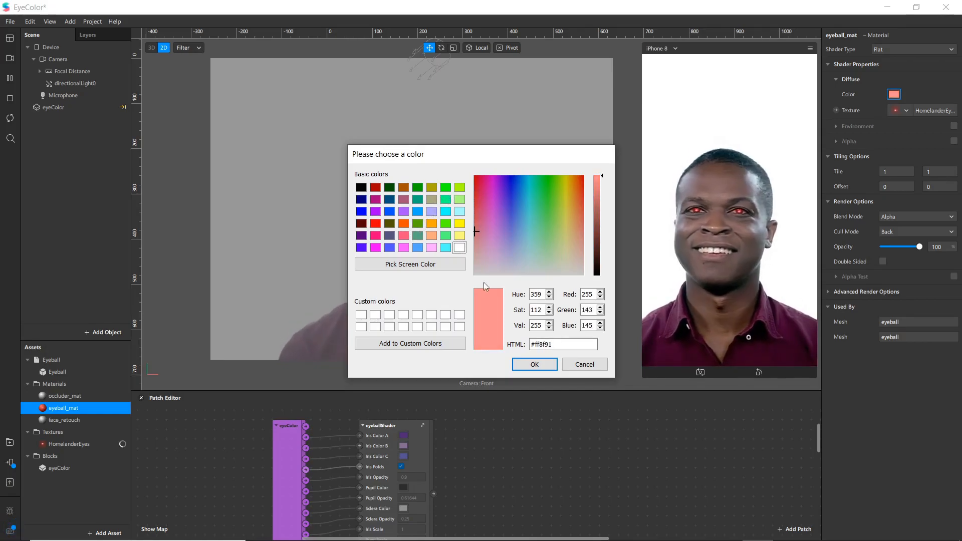
pyautogui.click(539, 365)
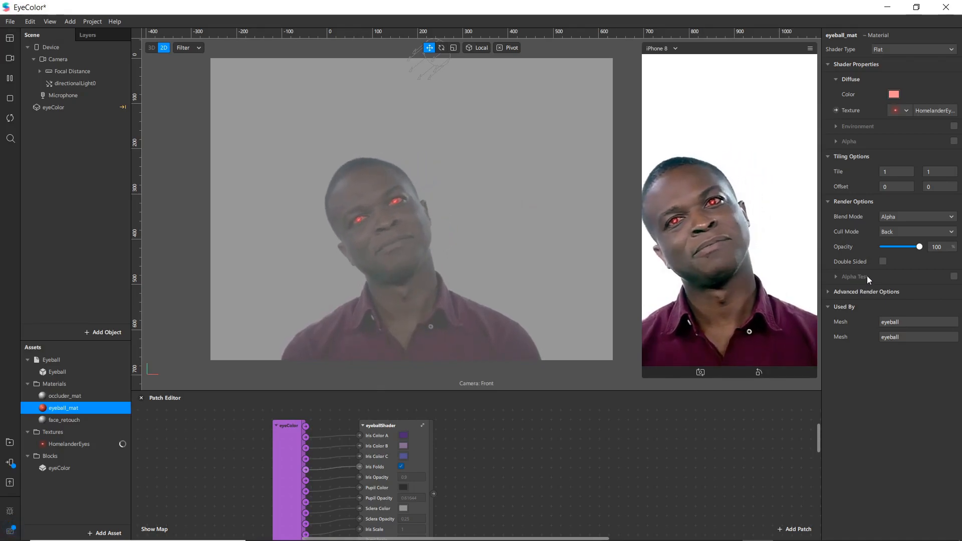
# - Change the eyeball_mat shader type to Blended and set its blend mode to Add
pyautogui.scroll(3, 569, 251)
pyautogui.scroll(2, 418, 258)
pyautogui.scroll(-2, 695, 255)
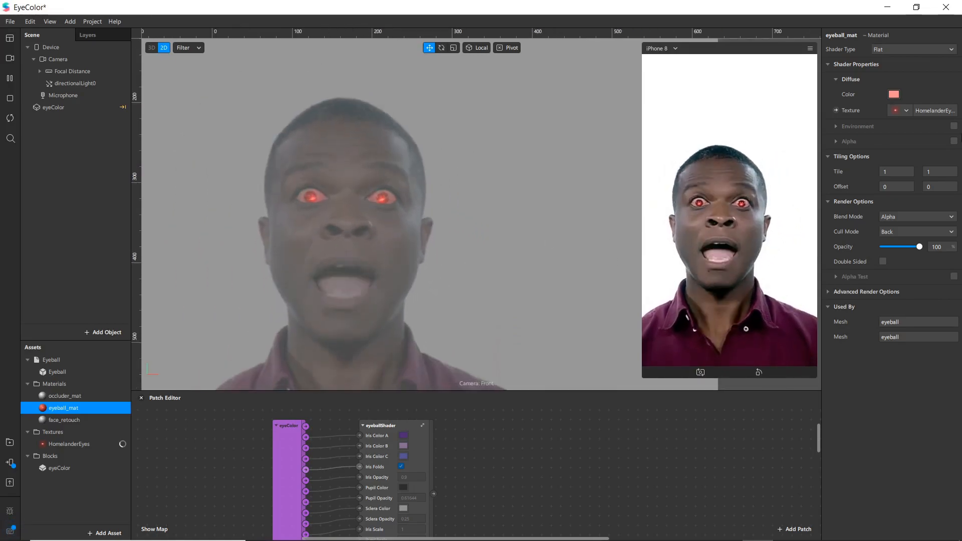
pyautogui.click(890, 50)
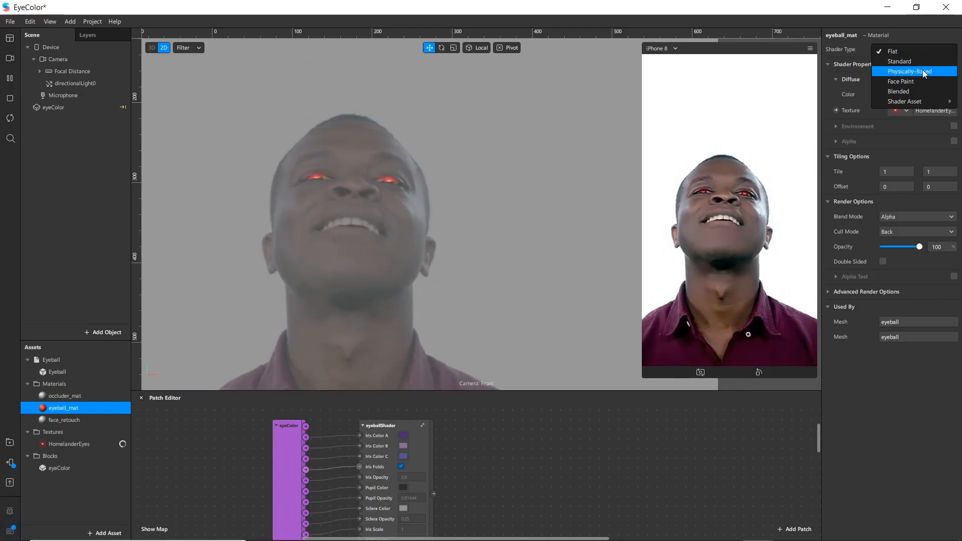
pyautogui.click(915, 92)
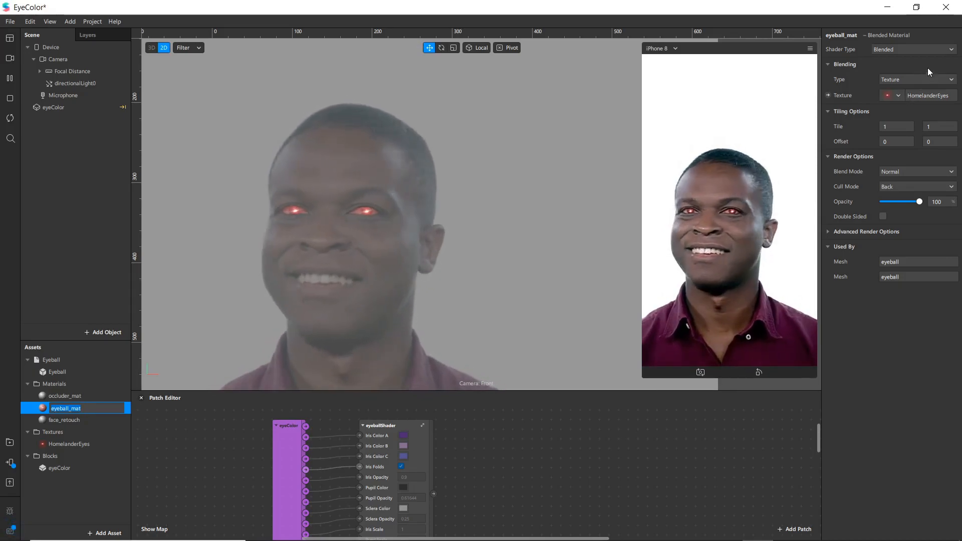
pyautogui.click(934, 170)
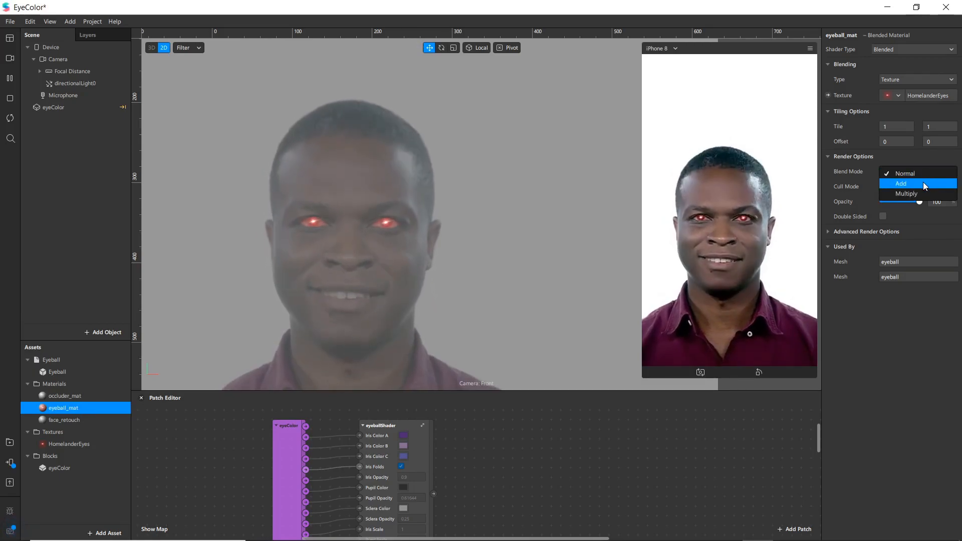
pyautogui.click(923, 184)
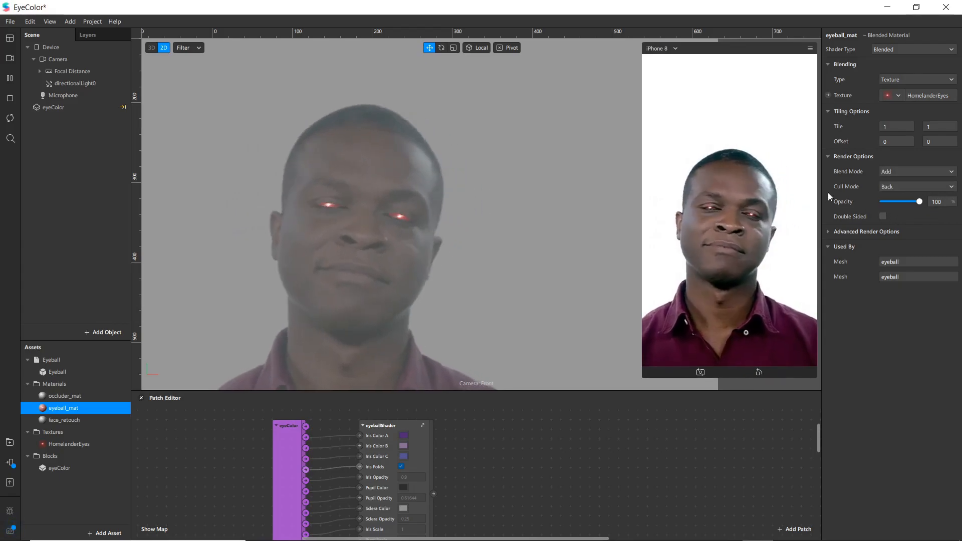
# - Upload the EyeColor project to Spark AR Hub as a new effect
pyautogui.click(59, 110)
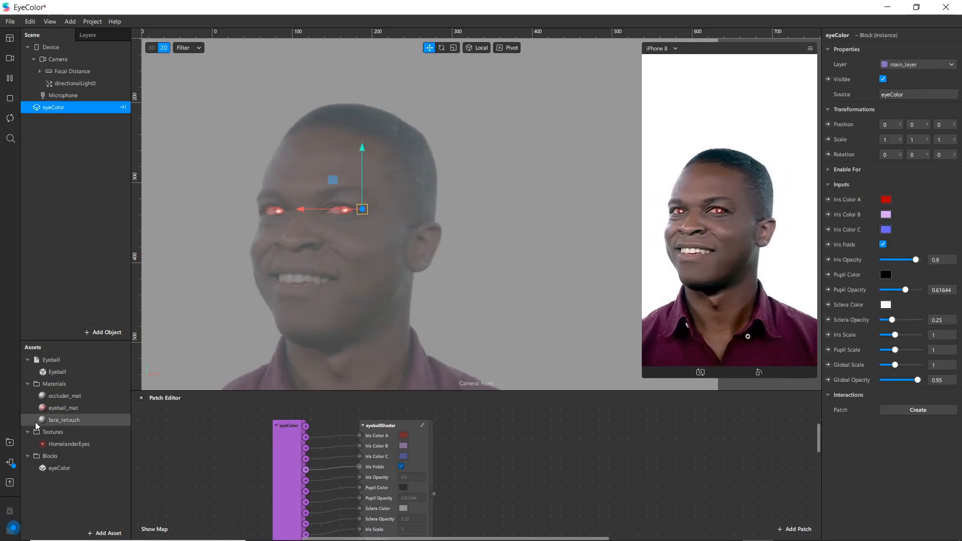
pyautogui.click(10, 463)
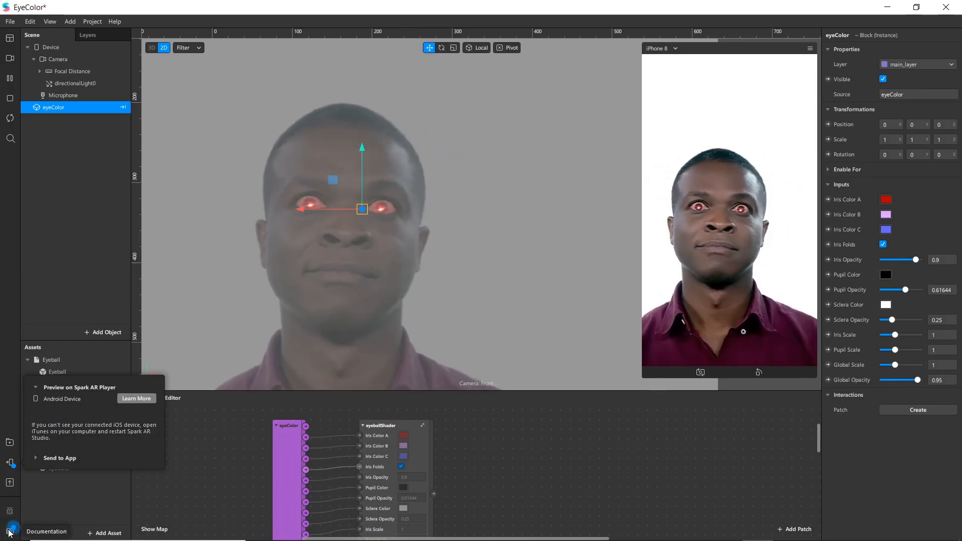
pyautogui.click(10, 483)
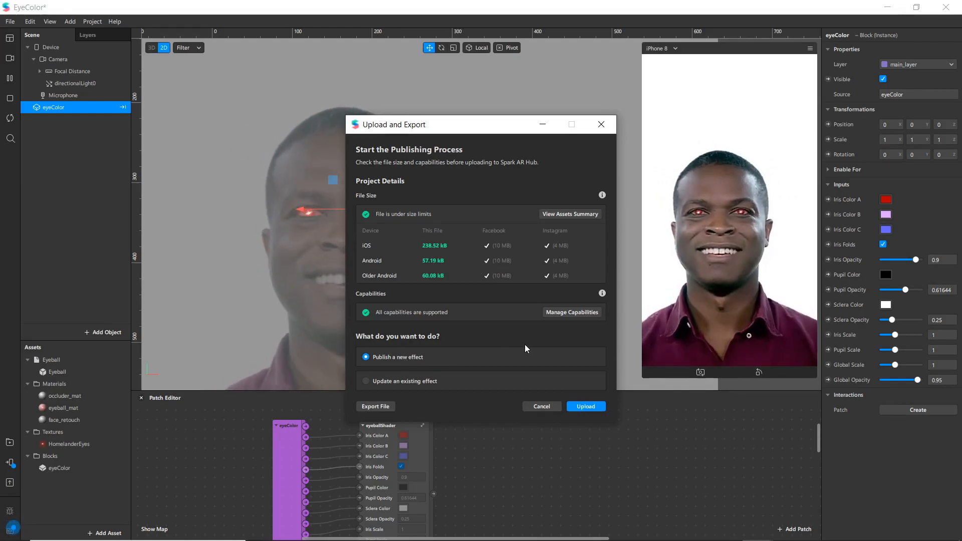
pyautogui.click(583, 407)
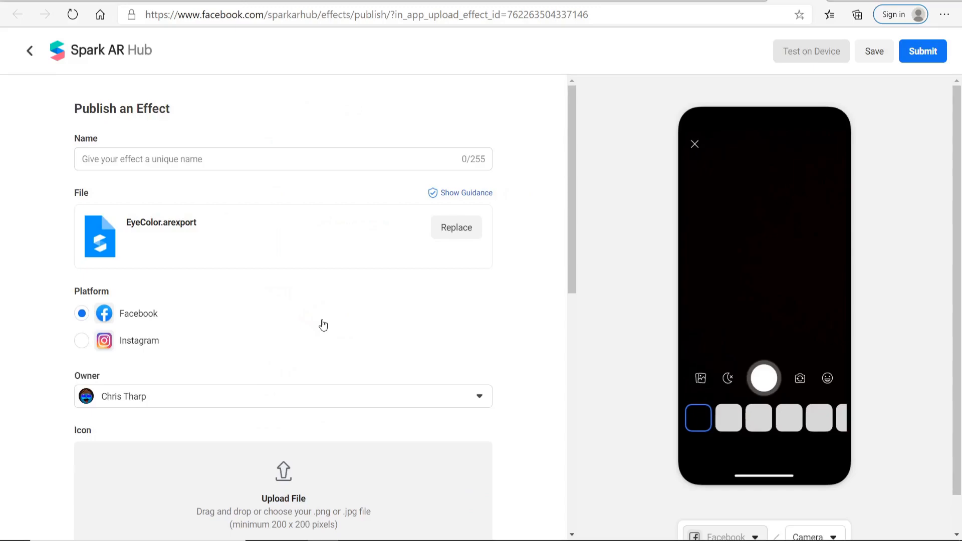
# - Name the effect Homelander Eyes and choose Instagram as its publishing platform
pyautogui.click(204, 152)
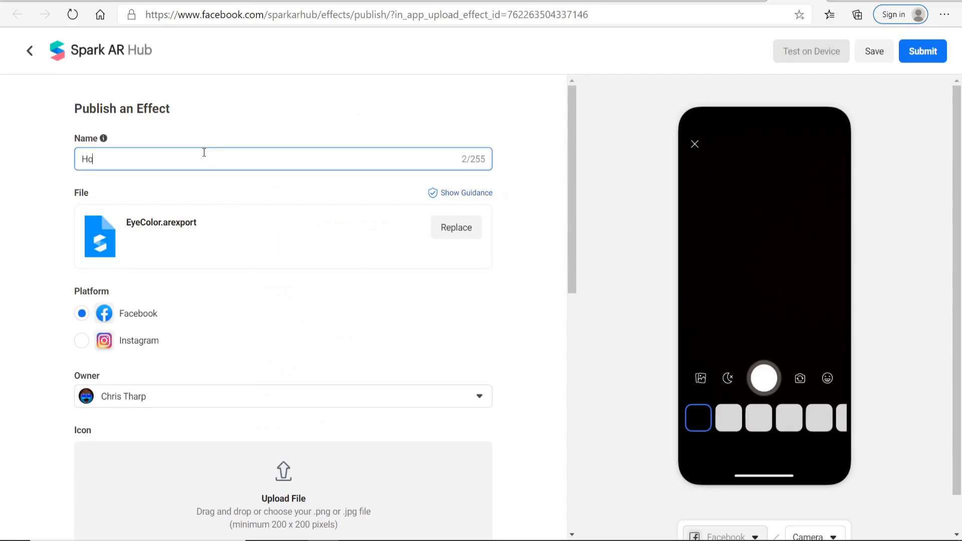
pyautogui.write('Homelander Eyes')
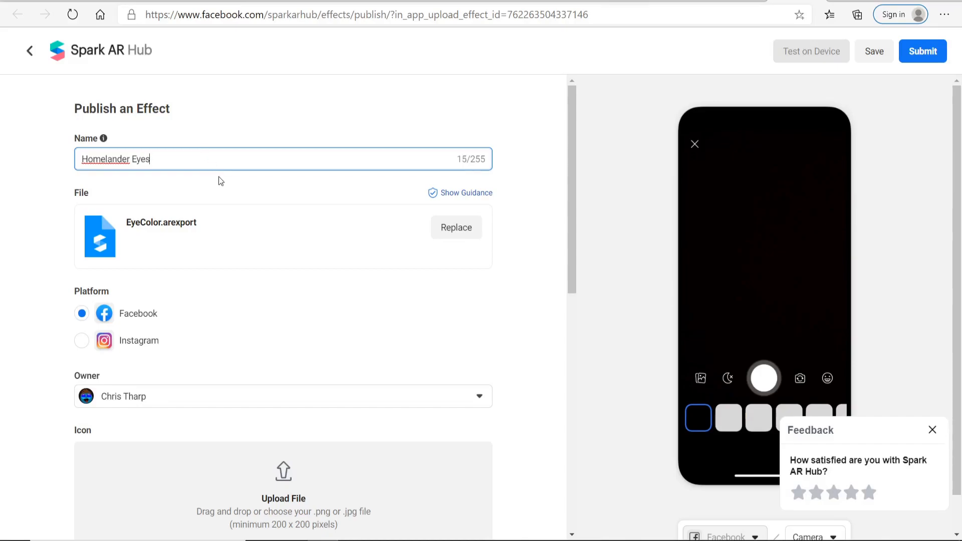
pyautogui.scroll(-2, 307, 192)
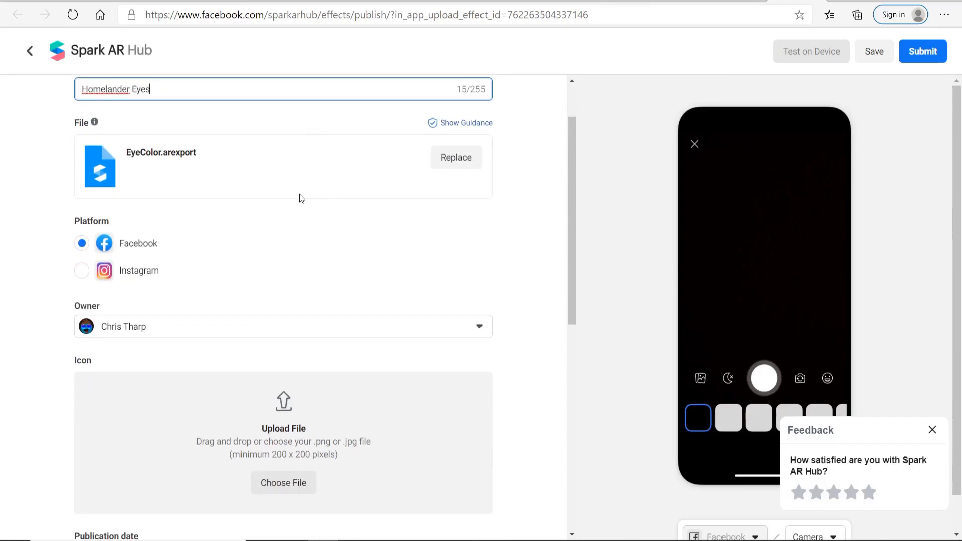
pyautogui.scroll(-2, 277, 223)
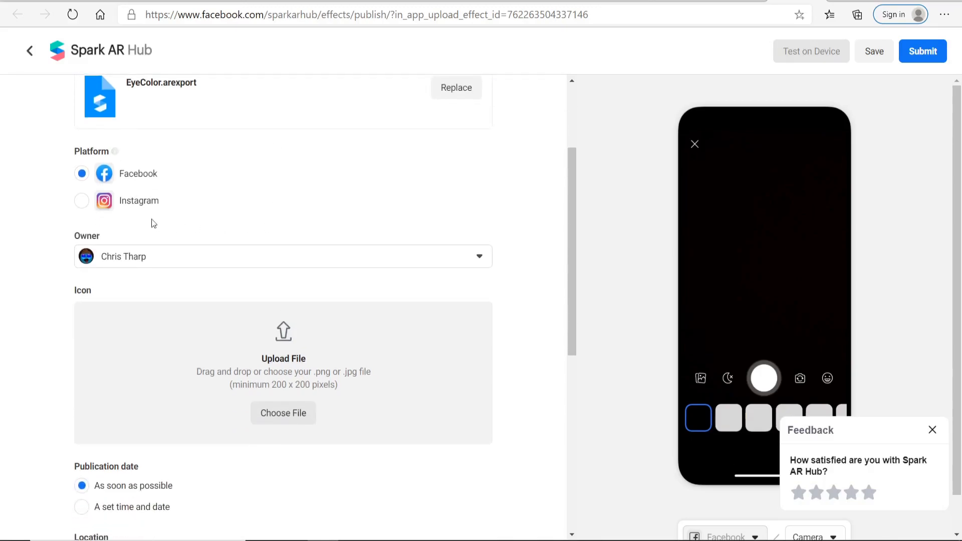
pyautogui.click(82, 201)
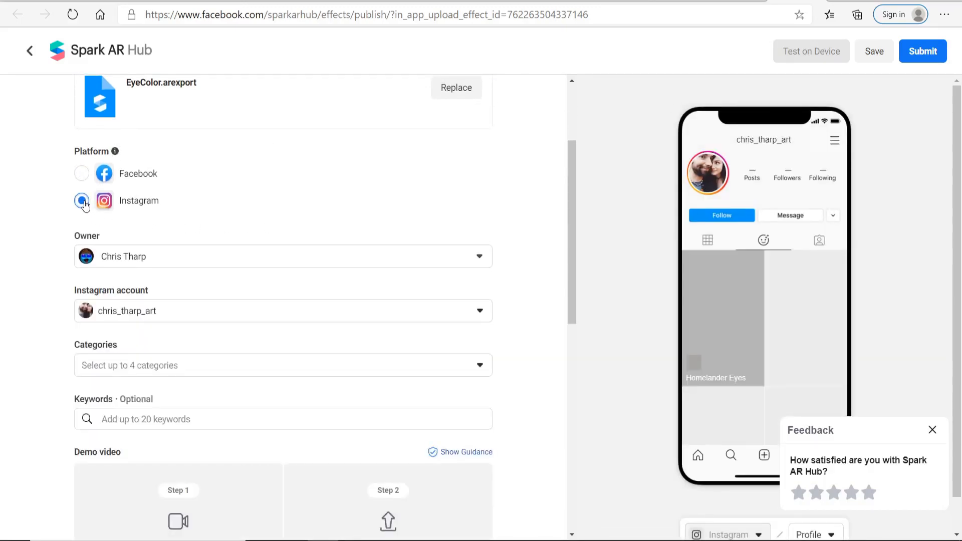
# - Assign the effect to the Selfies, Weird & Scary, Sci-fi & Fantasy and Fandom categories
pyautogui.scroll(-5, 304, 222)
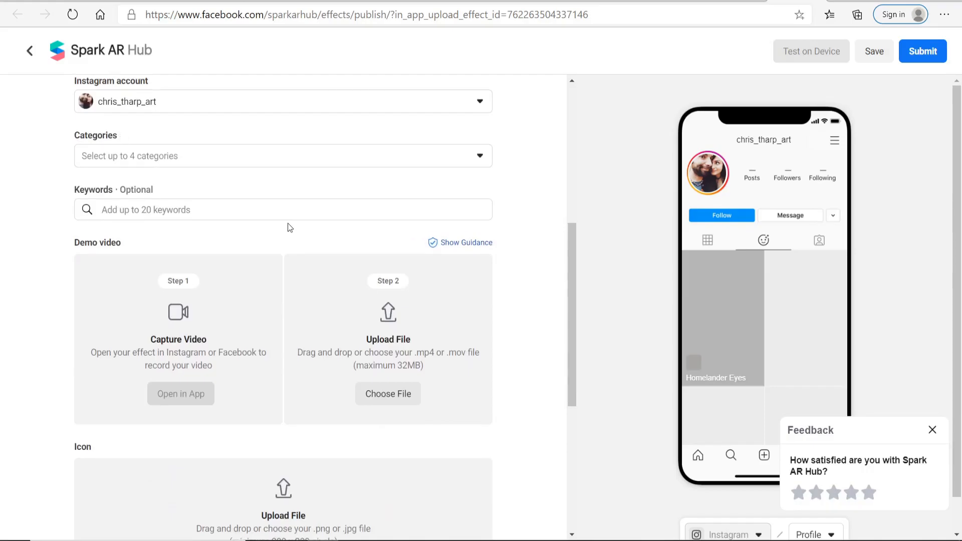
pyautogui.click(479, 157)
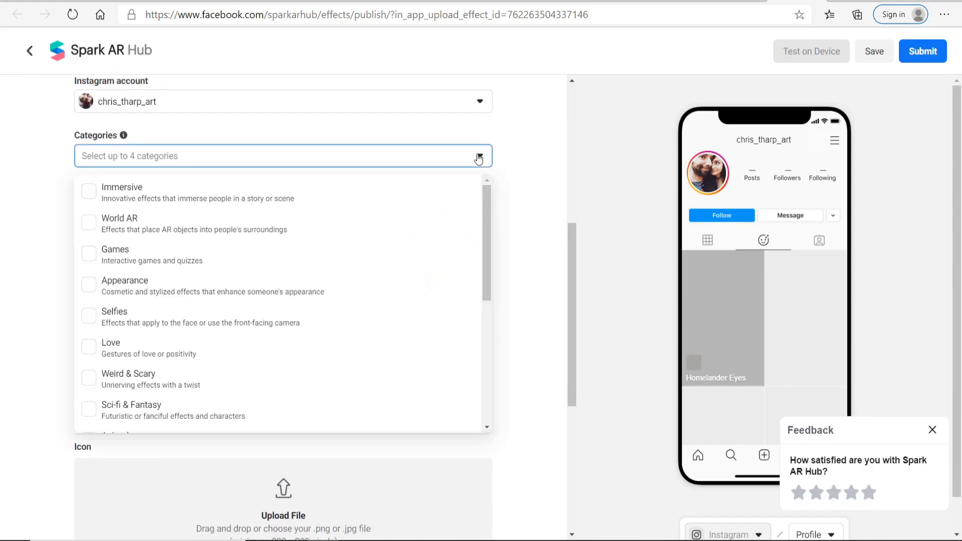
pyautogui.click(91, 317)
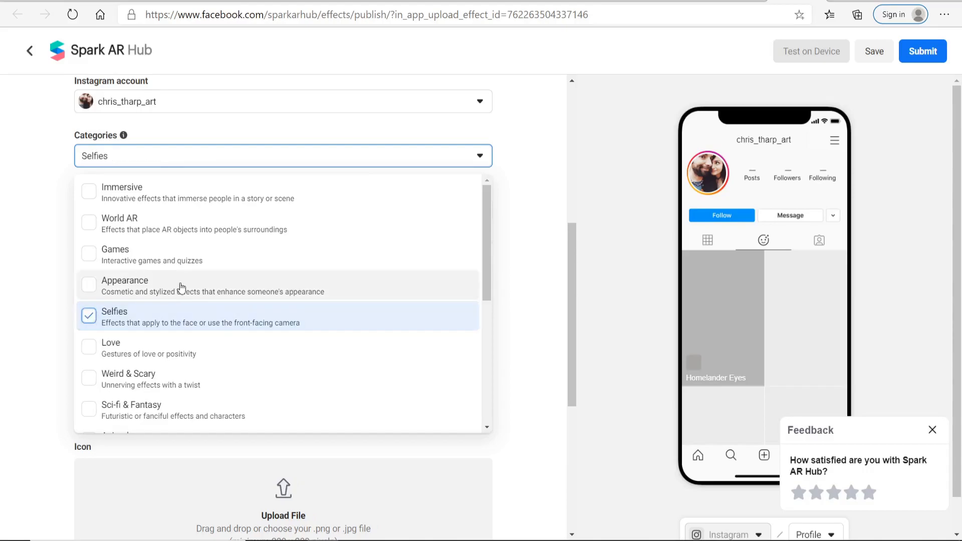
pyautogui.click(92, 383)
pyautogui.click(93, 410)
pyautogui.scroll(-2, 195, 370)
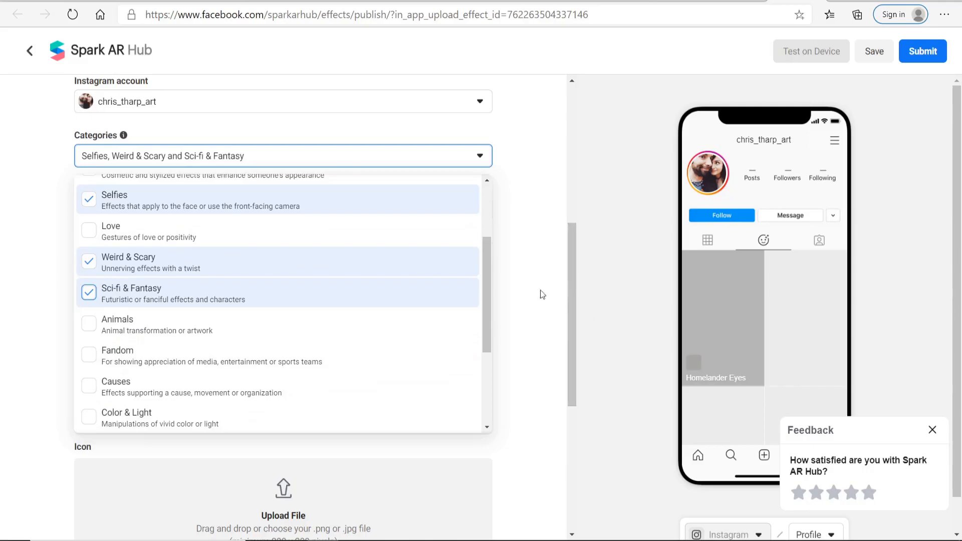
pyautogui.click(520, 296)
pyautogui.click(476, 156)
pyautogui.scroll(-3, 204, 326)
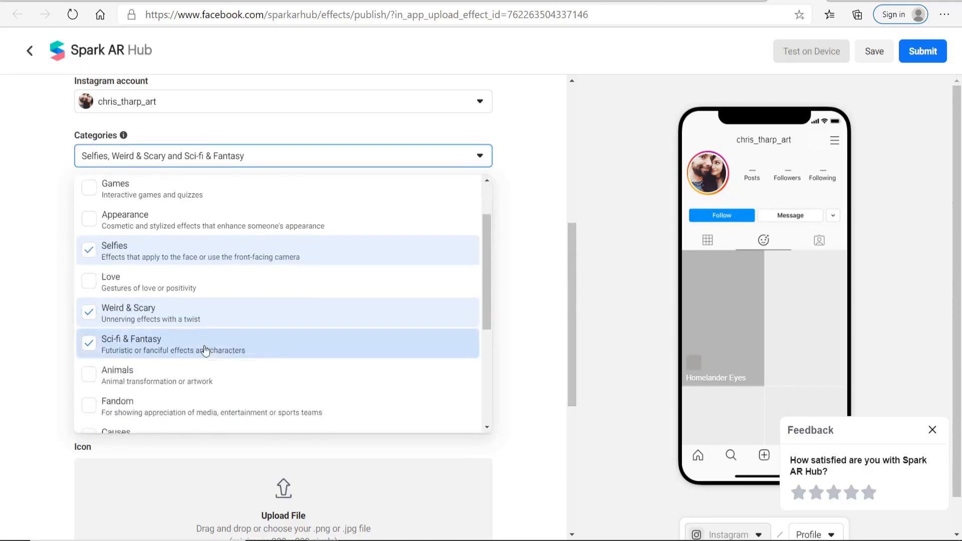
pyautogui.click(89, 399)
pyautogui.click(534, 326)
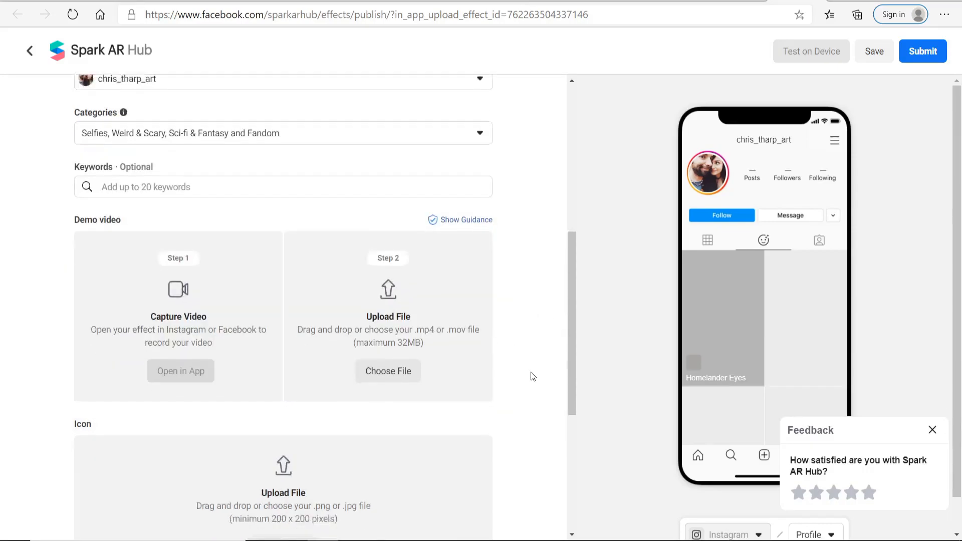
# - Review the publishing form's remaining fields, including keywords, demo video, icon, publication date and reviewer instructions
pyautogui.scroll(-1, 531, 371)
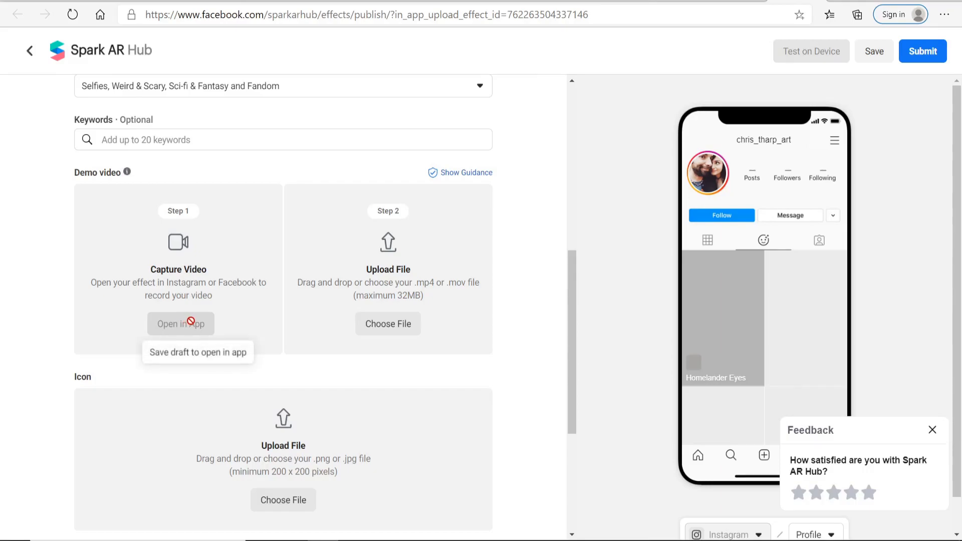
pyautogui.scroll(-4, 492, 327)
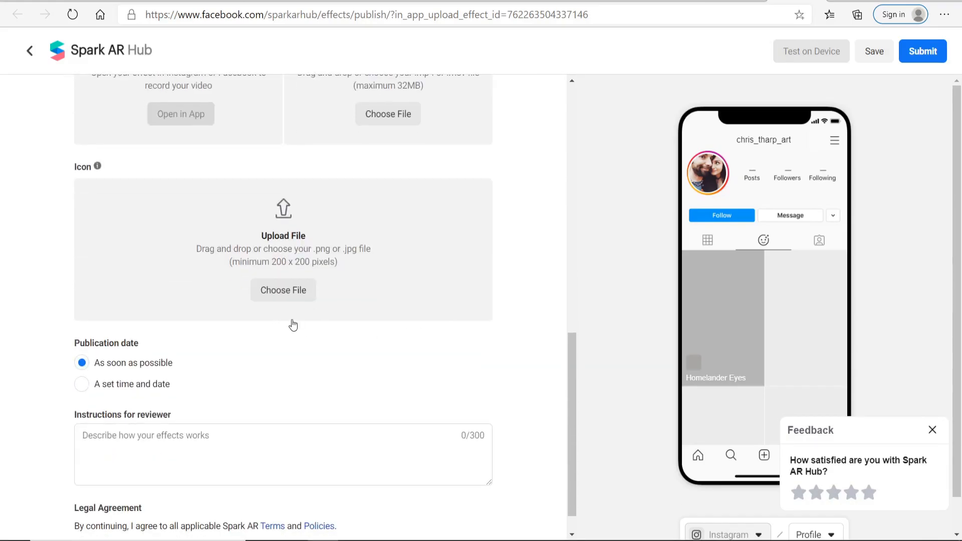
pyautogui.scroll(-1, 314, 326)
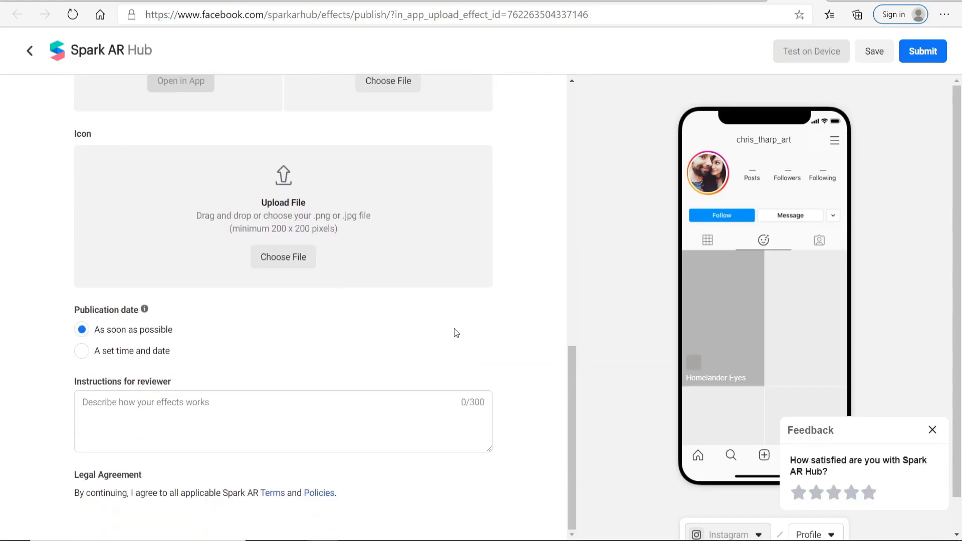
pyautogui.scroll(10, 450, 333)
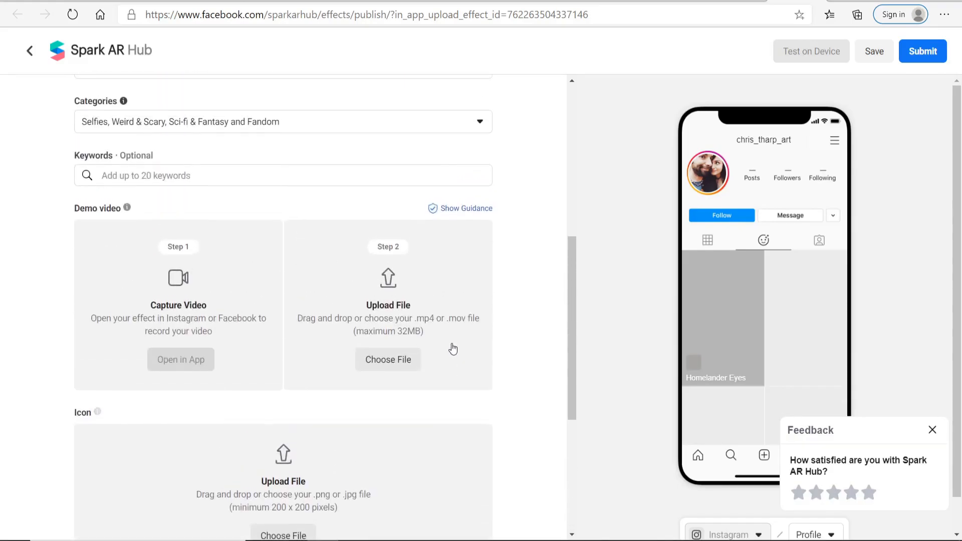
pyautogui.scroll(2, 462, 355)
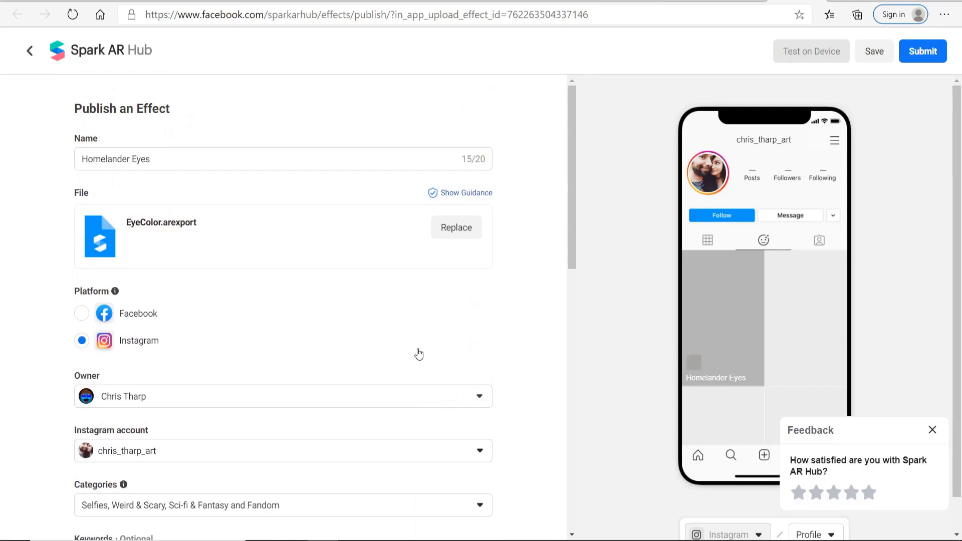
pyautogui.scroll(-4, 419, 354)
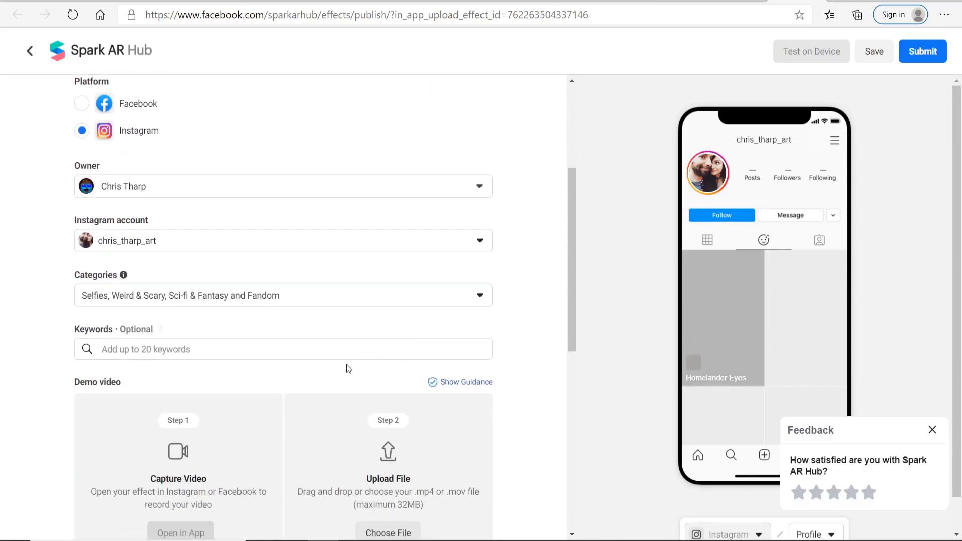
pyautogui.scroll(-1, 349, 368)
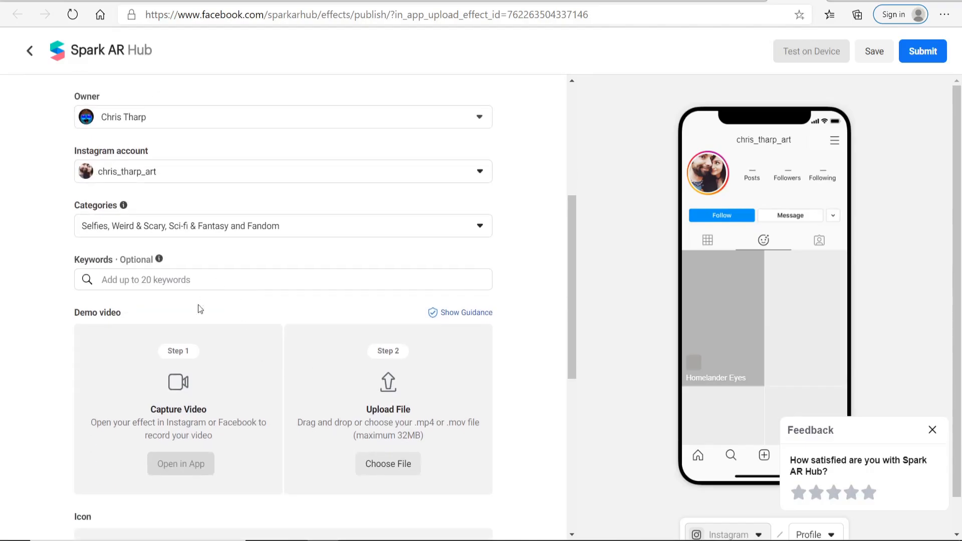
pyautogui.scroll(-4, 203, 297)
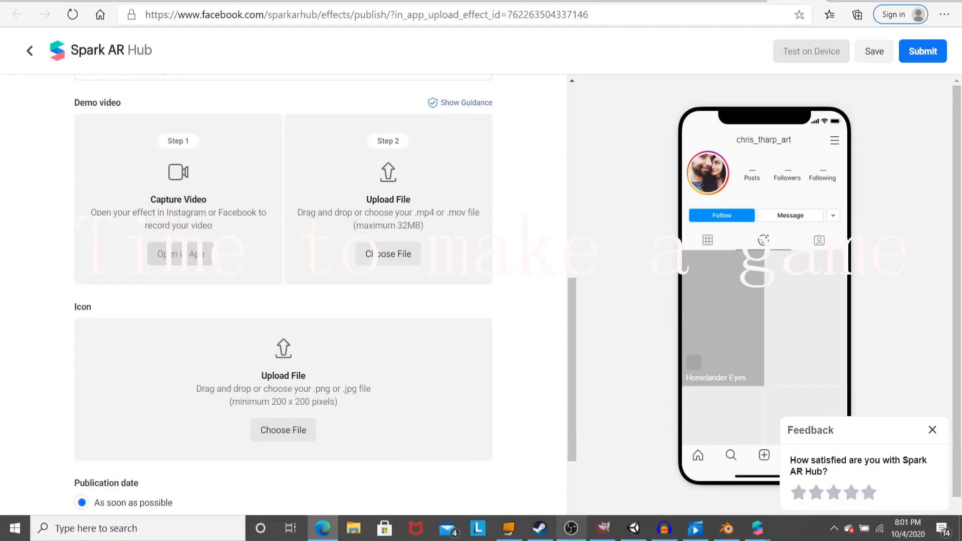
# - Switch back to Spark AR Studio and show the eyeColor scene in the 3D view
pyautogui.moveTo(762, 516)
pyautogui.click(760, 477)
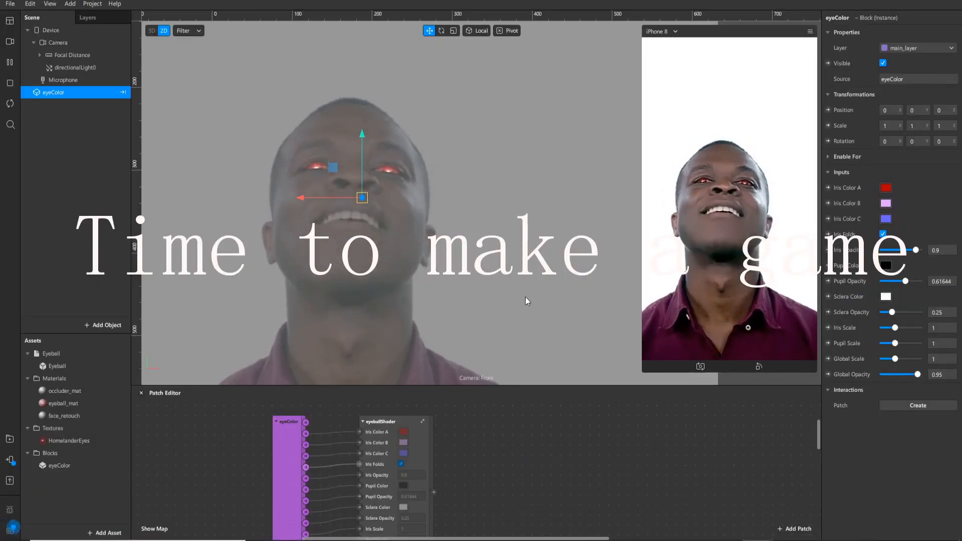
pyautogui.click(151, 31)
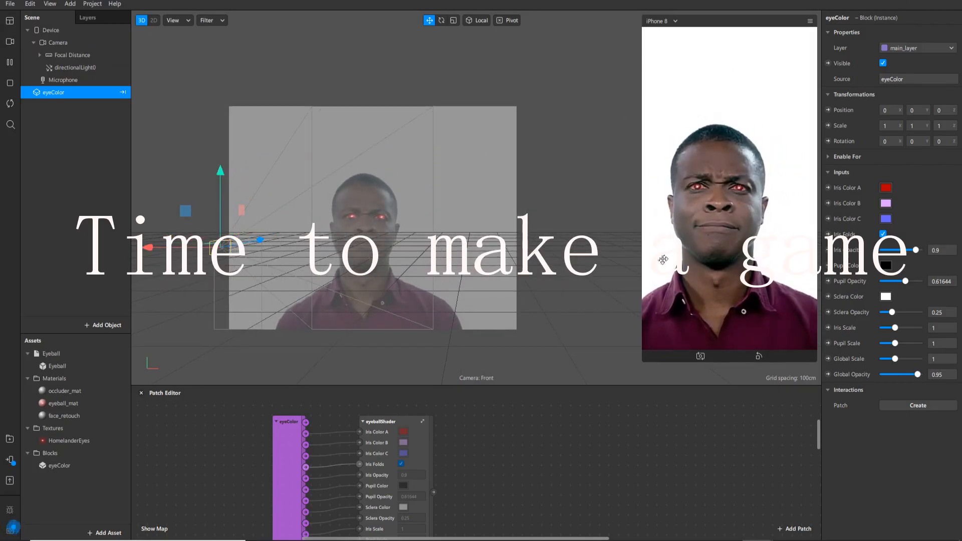
pyautogui.moveTo(571, 535)
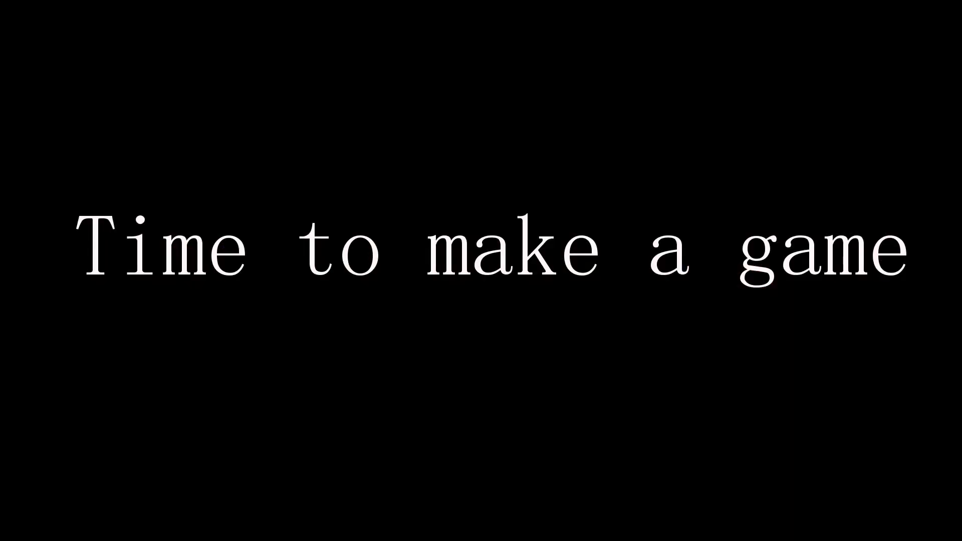